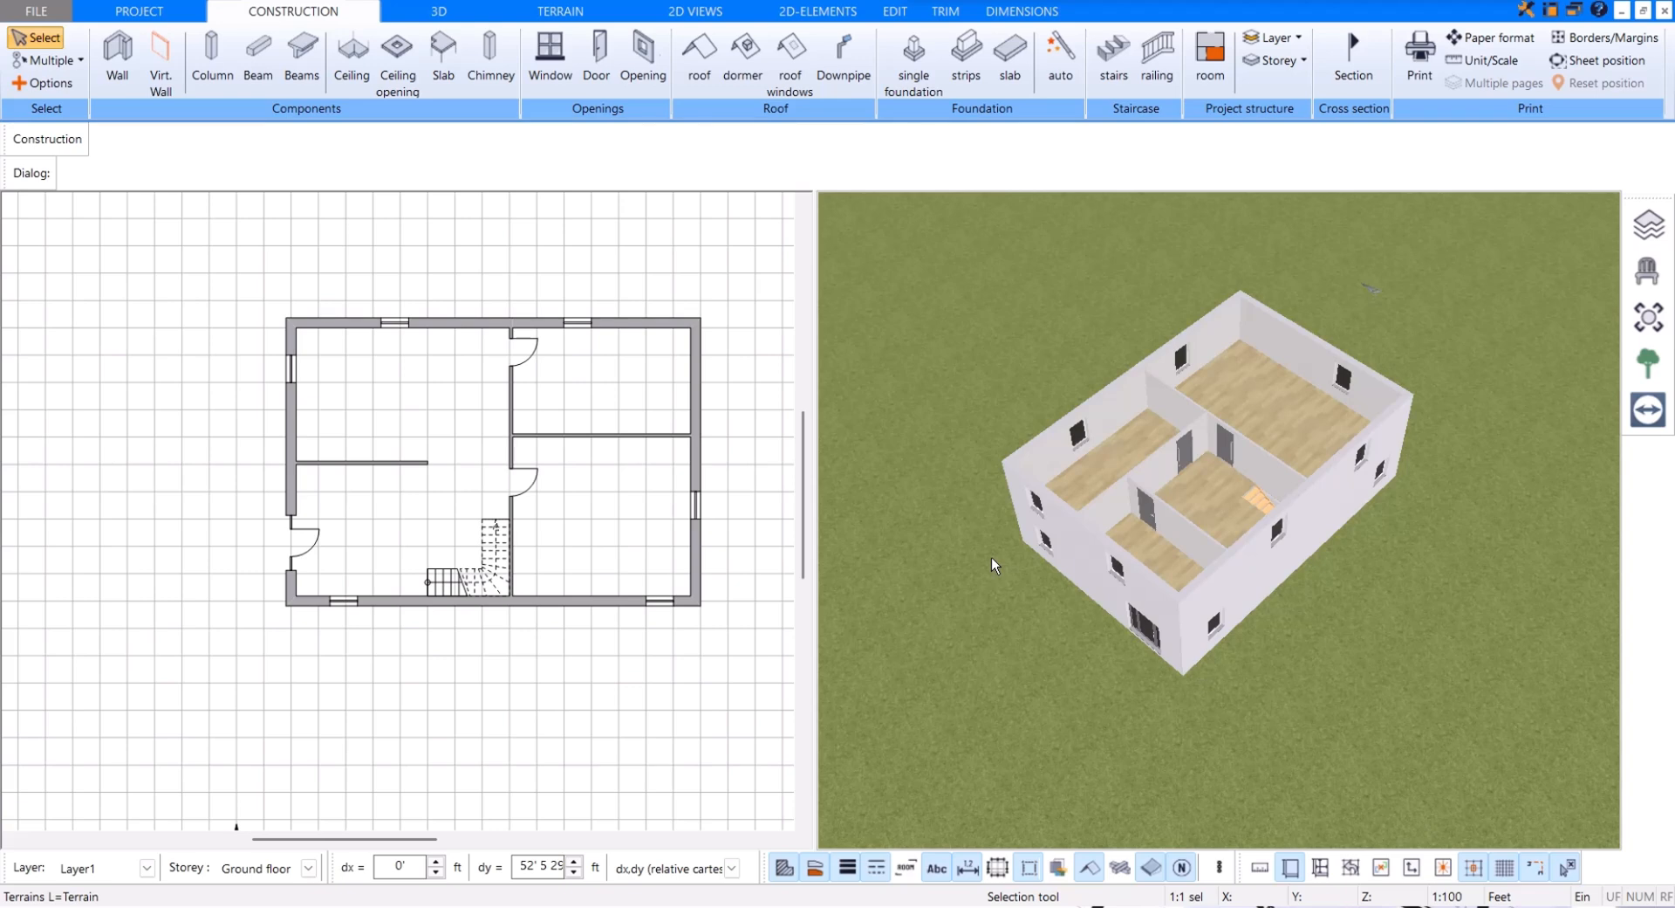
click(314, 19)
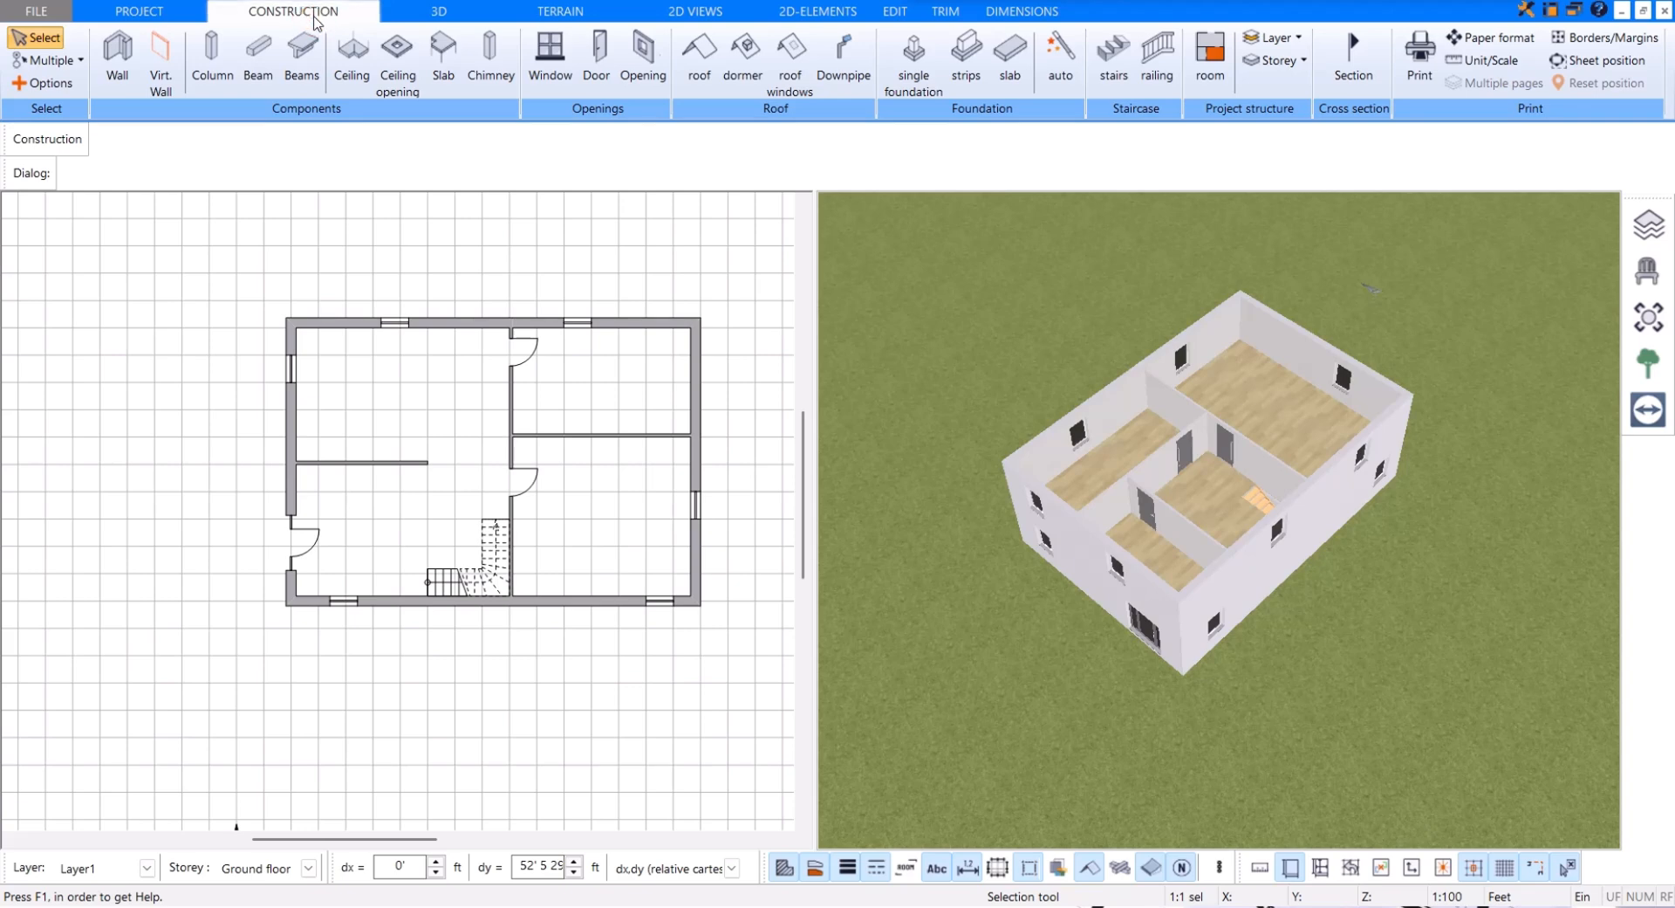
click(327, 118)
click(606, 117)
click(780, 113)
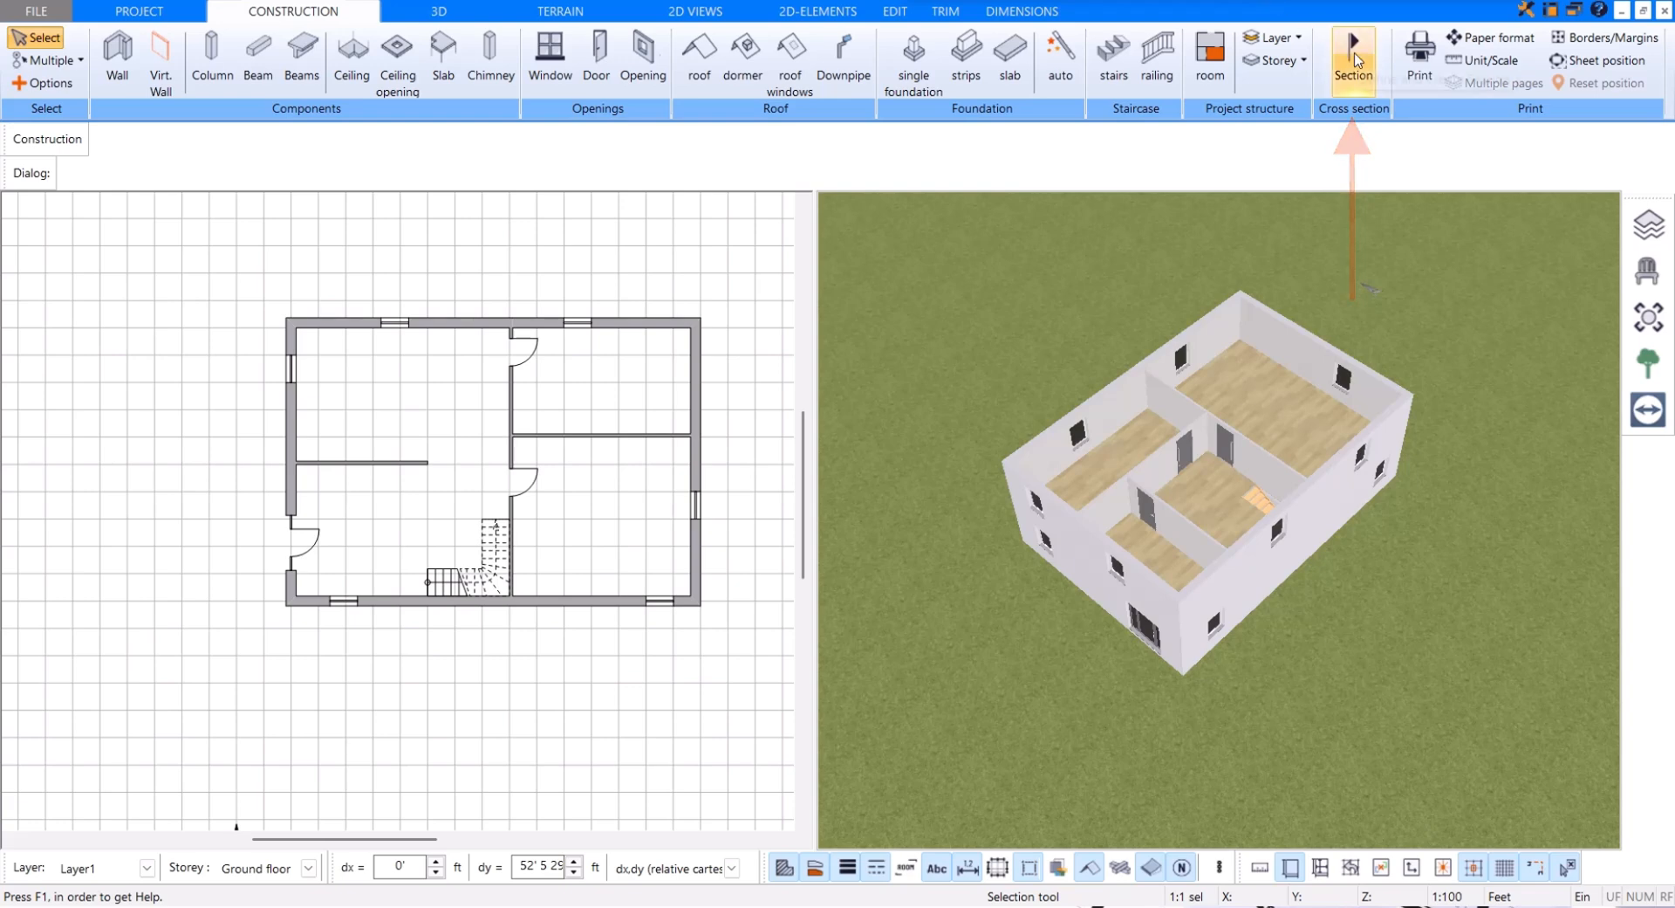
Step: Create a vertical cross section through the full depth of the house plan, passing over the staircase, and accept its default view properties
click(1353, 57)
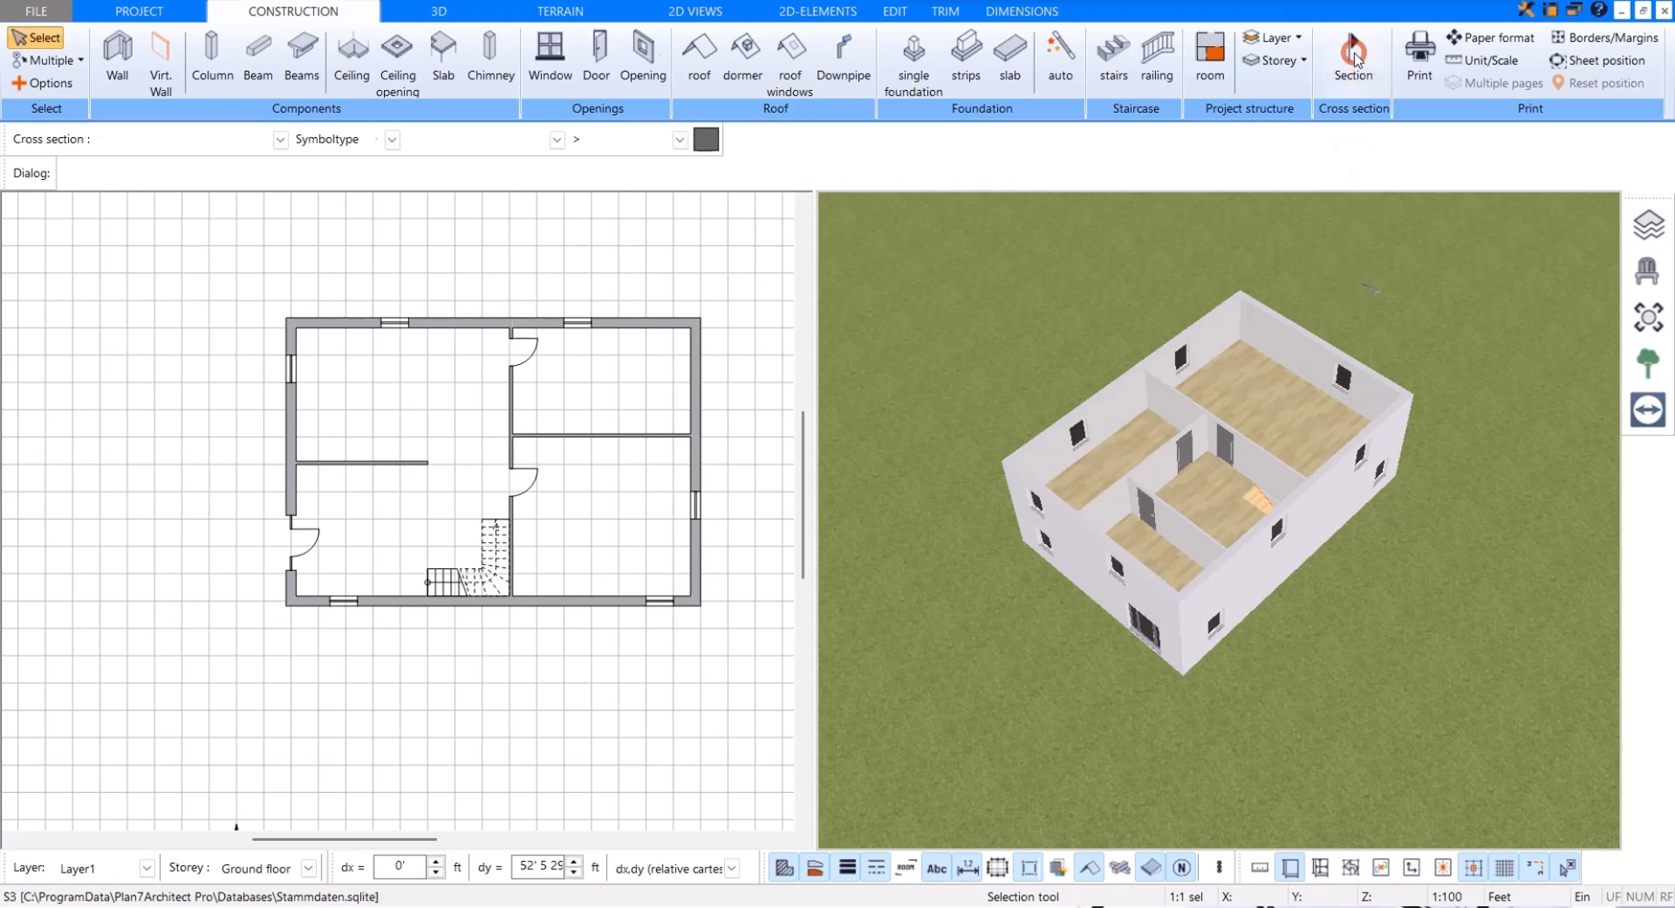
click(455, 250)
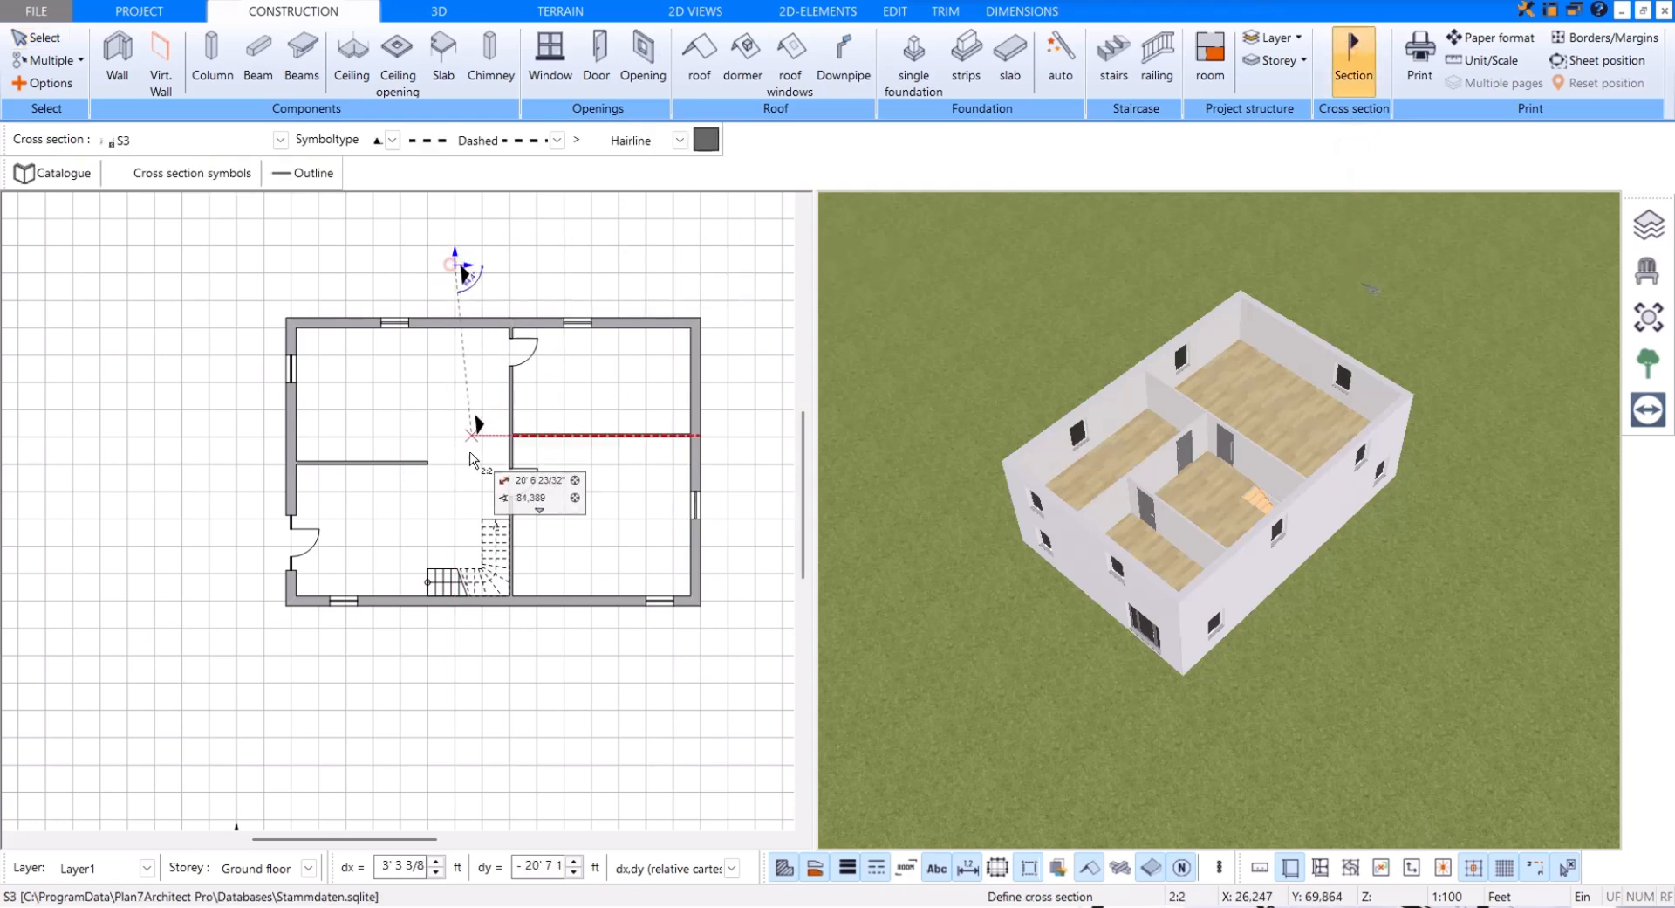
click(454, 650)
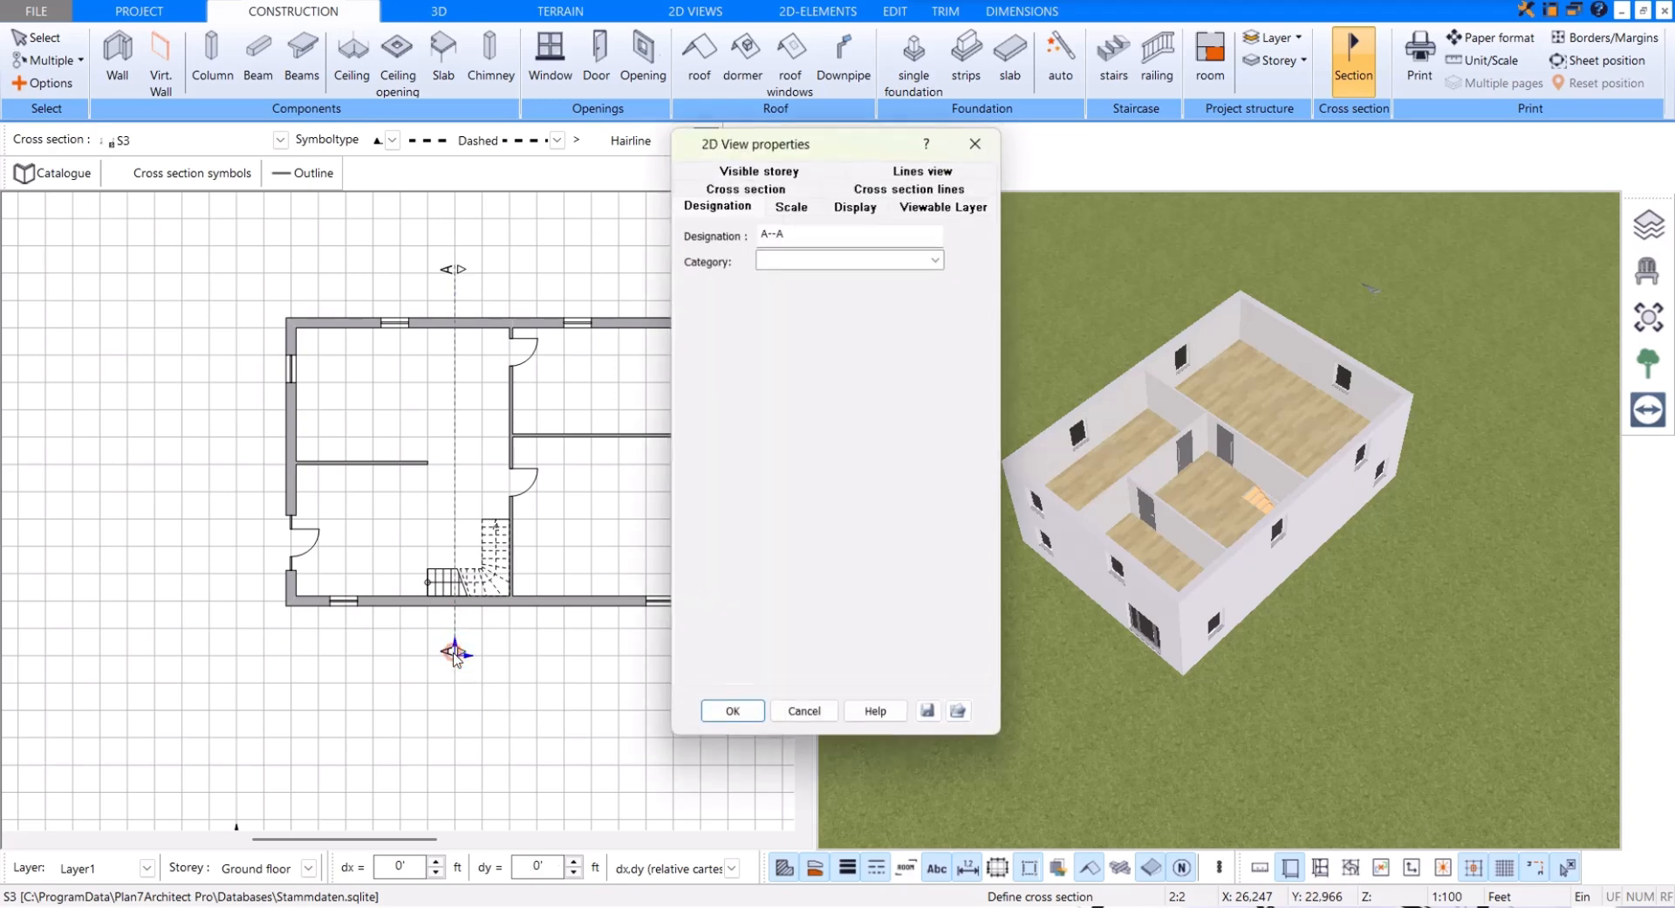
click(731, 718)
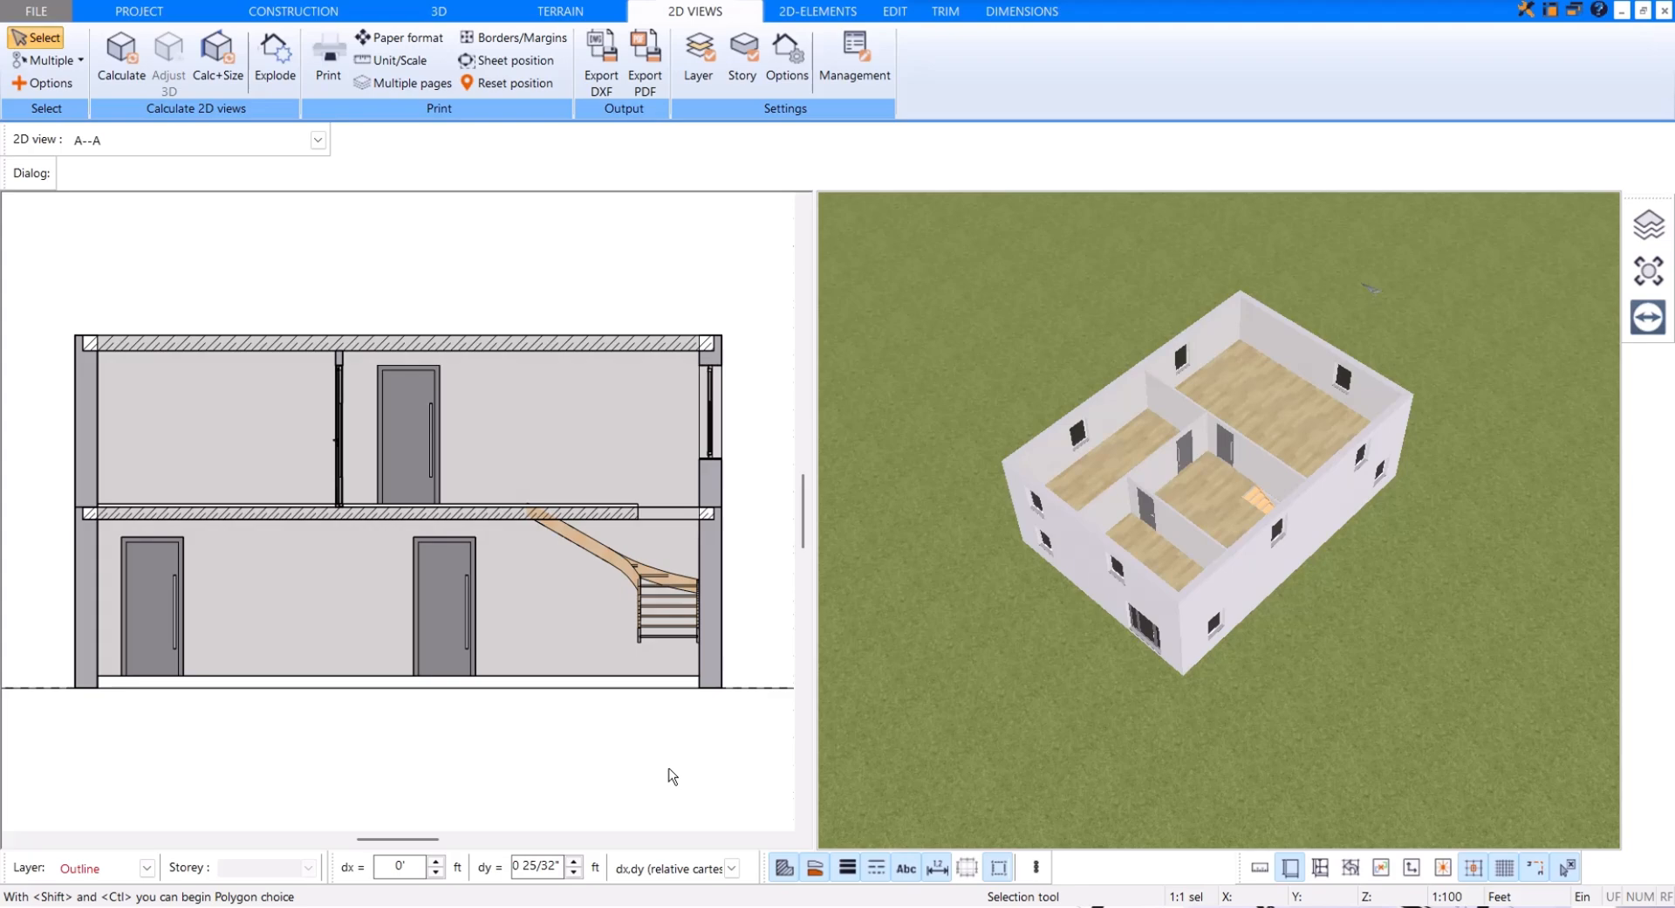
Step: Make the ground floor the current storey and limit the visible storeys to Current in the 3D view
click(841, 212)
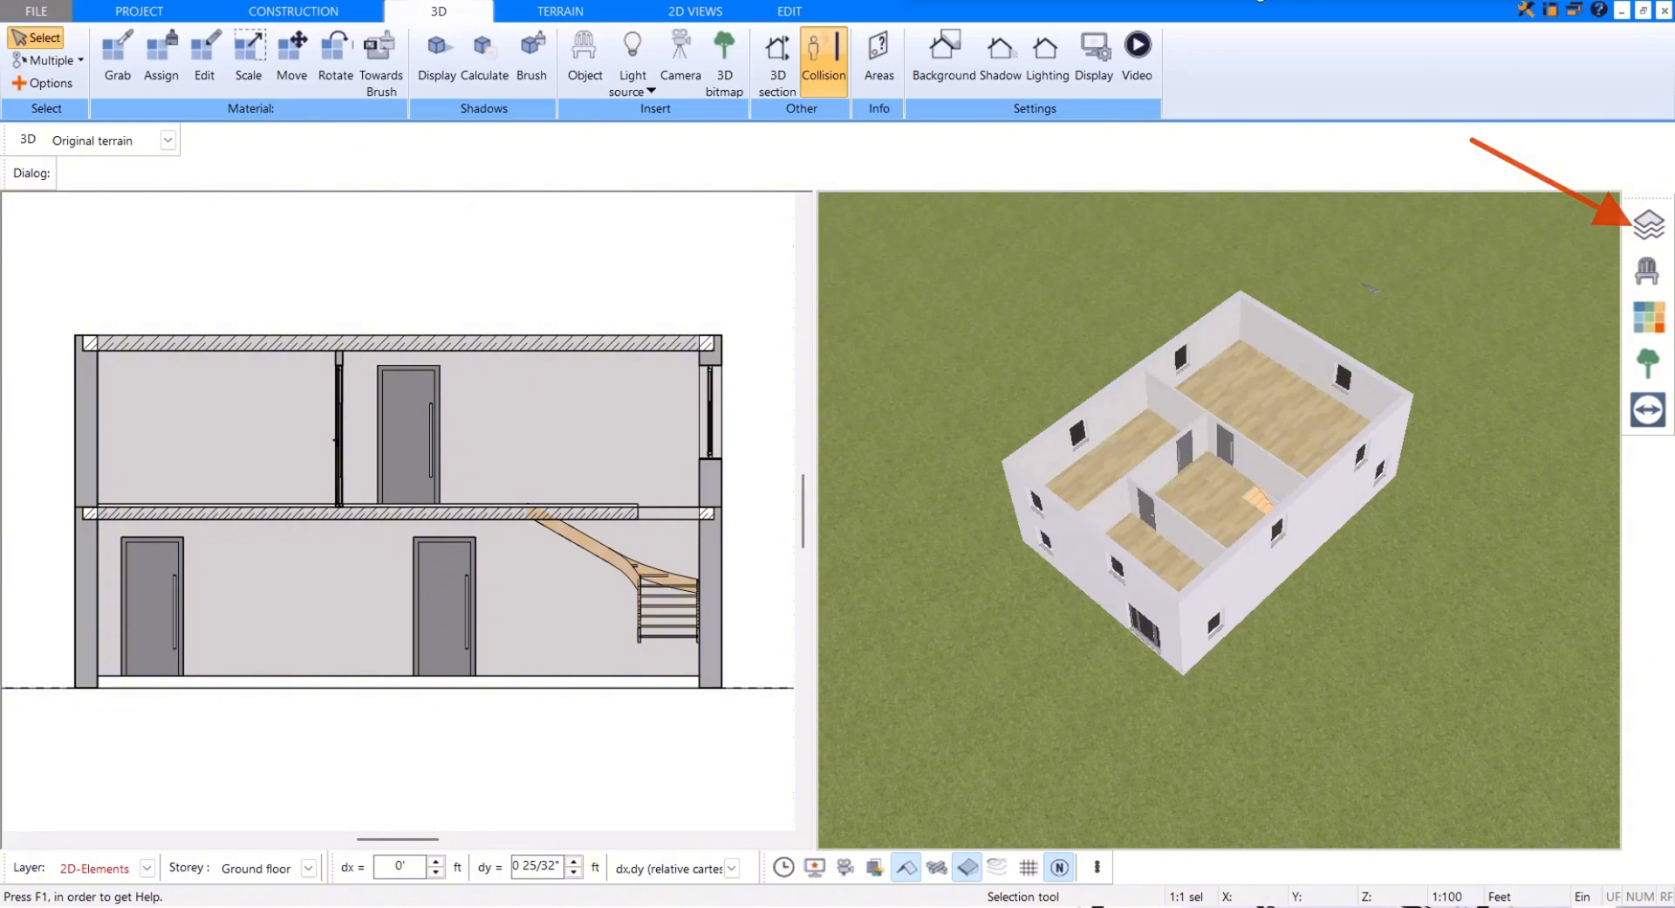
click(1650, 224)
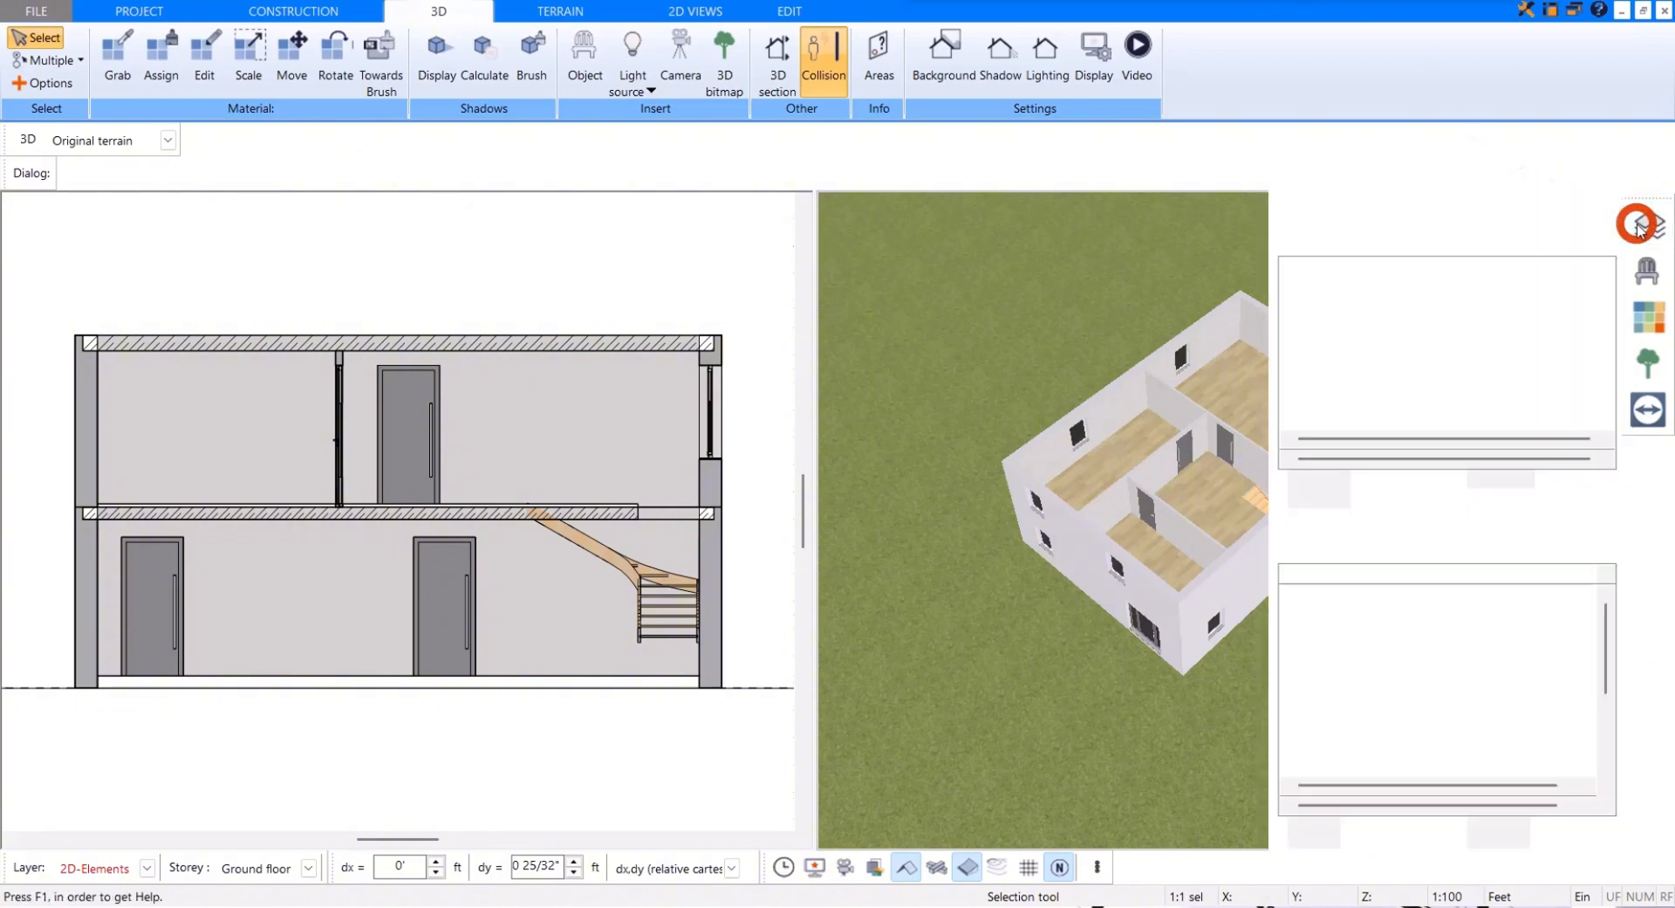
click(1559, 266)
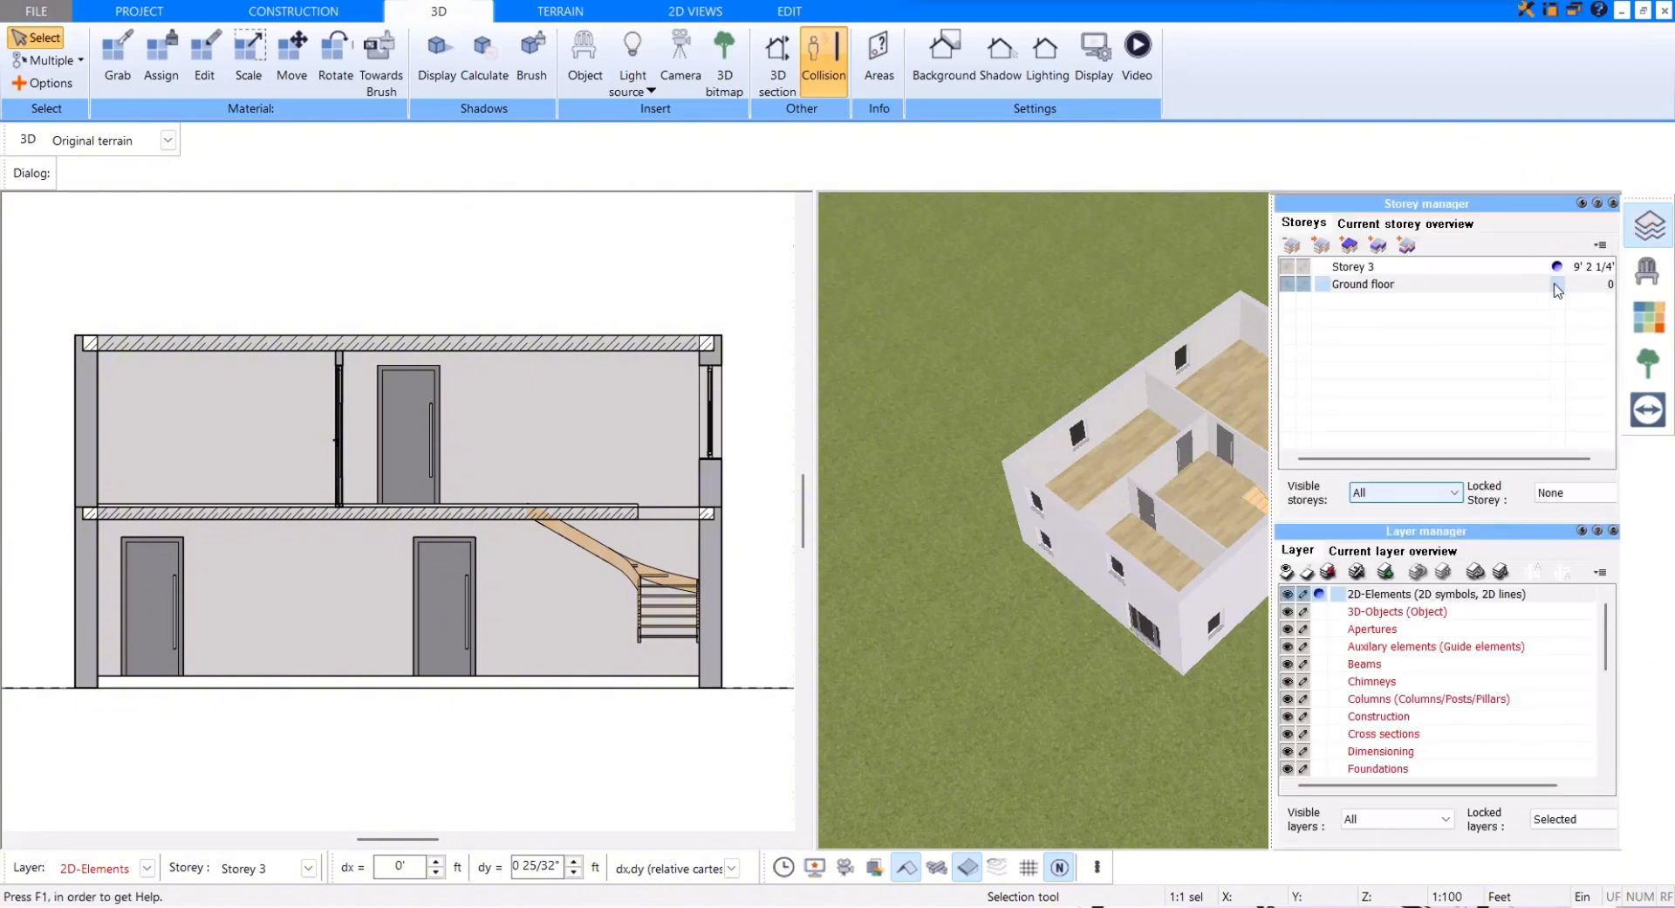
click(1558, 283)
click(1309, 494)
click(1379, 489)
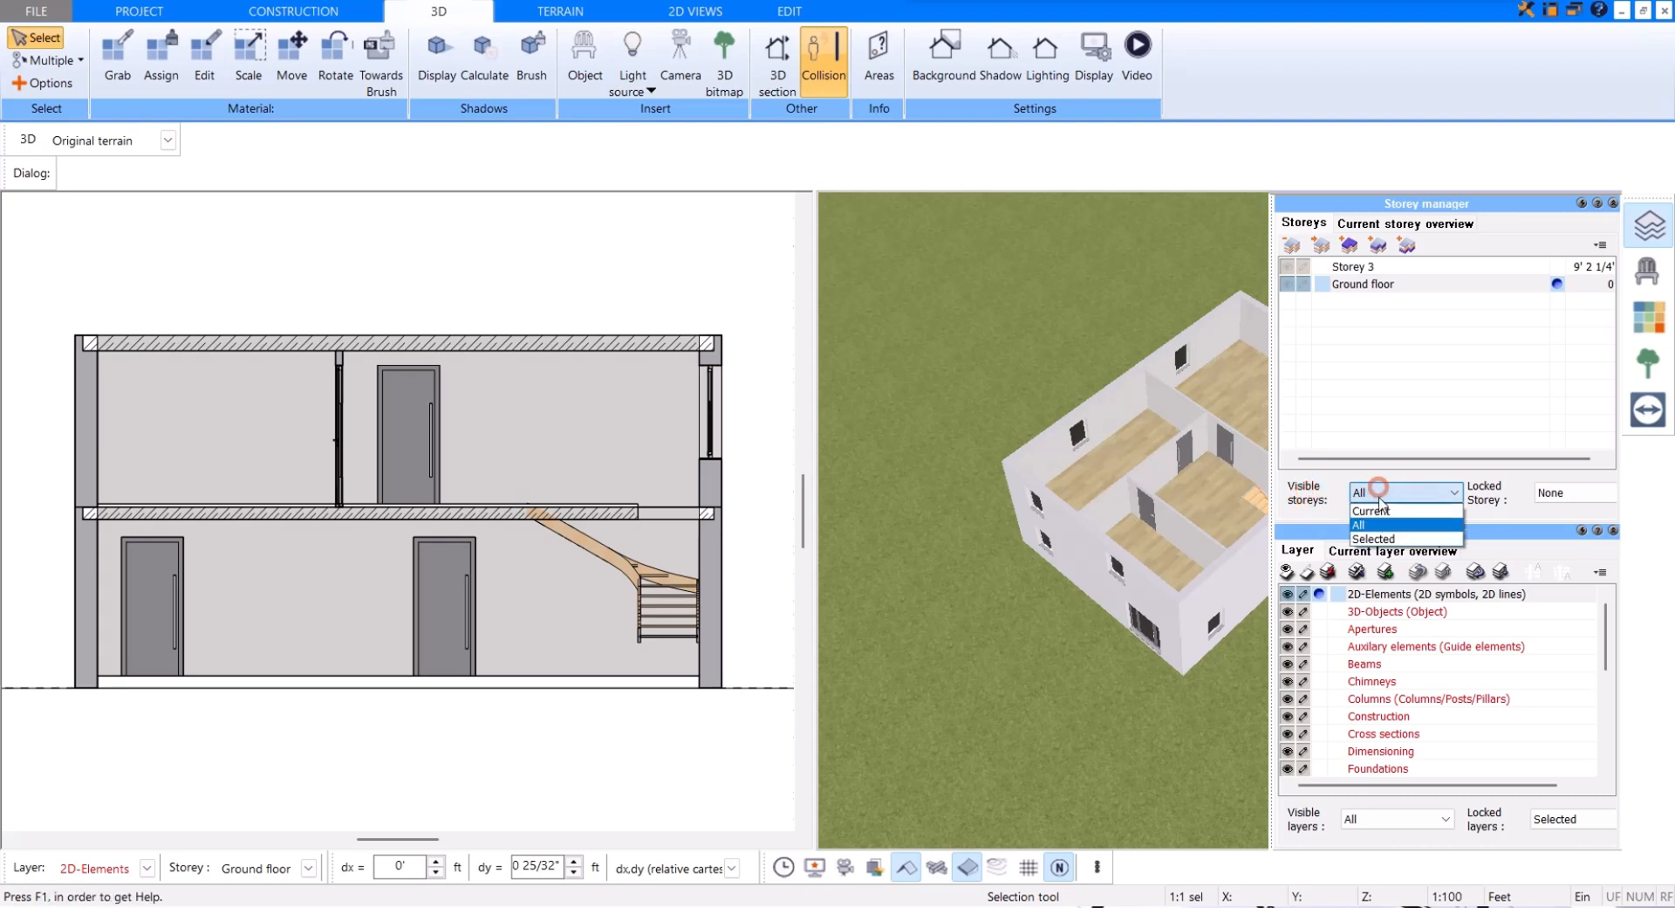
click(1375, 510)
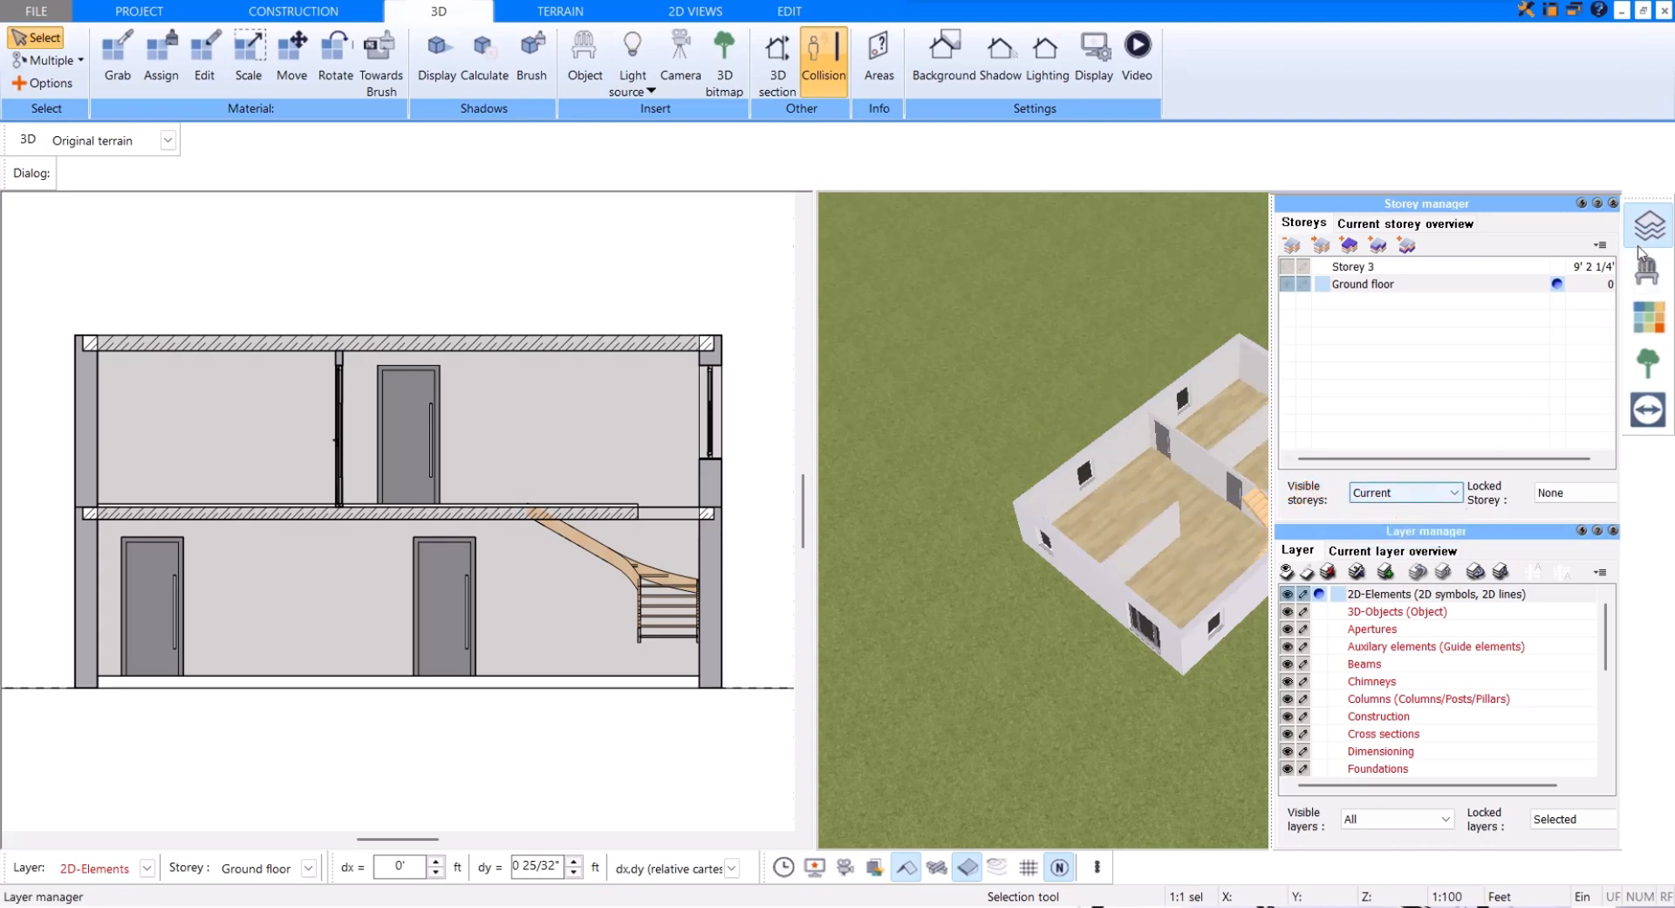
Step: Turn on No automatic slabs for the ground floor storey and close the storey manager
click(1322, 246)
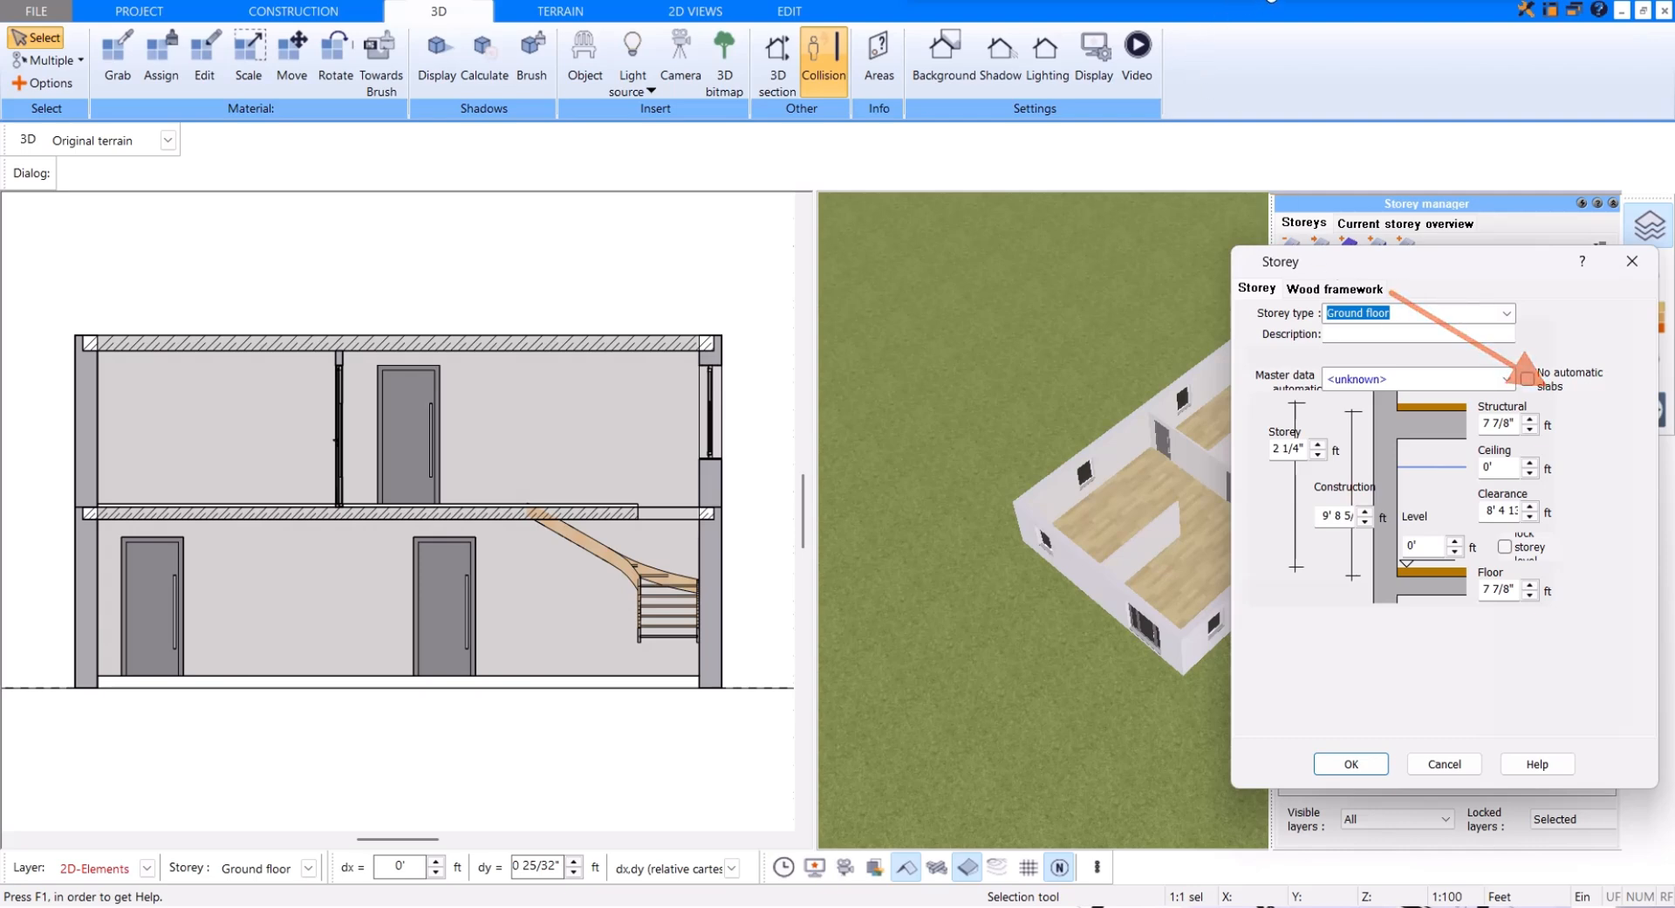
click(1527, 378)
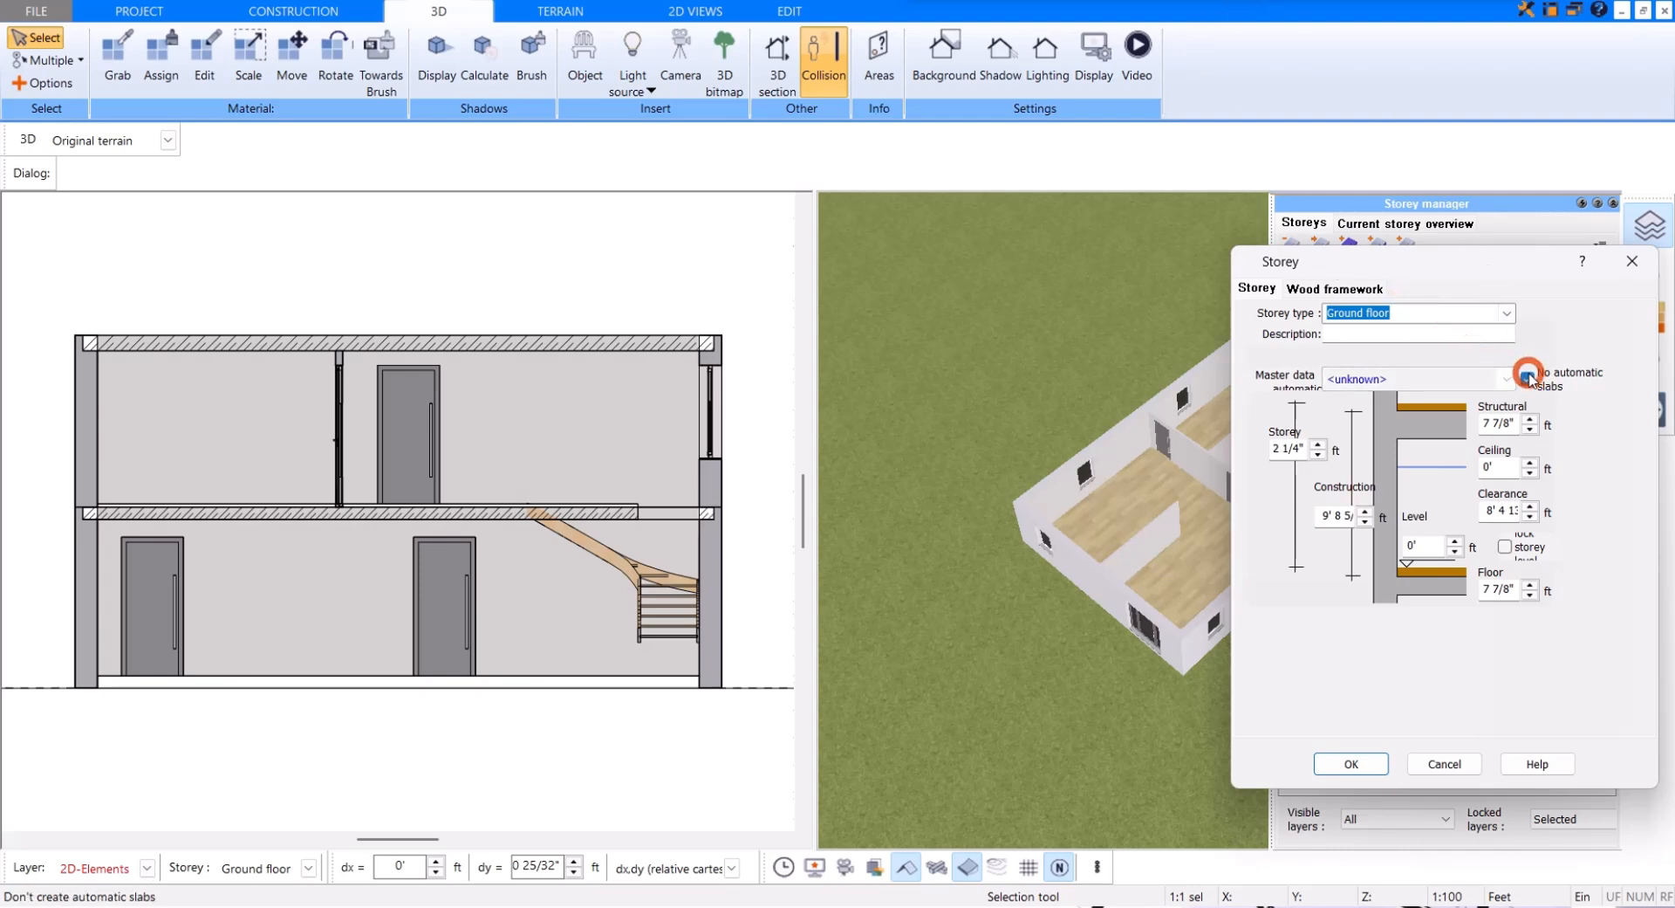
click(1353, 763)
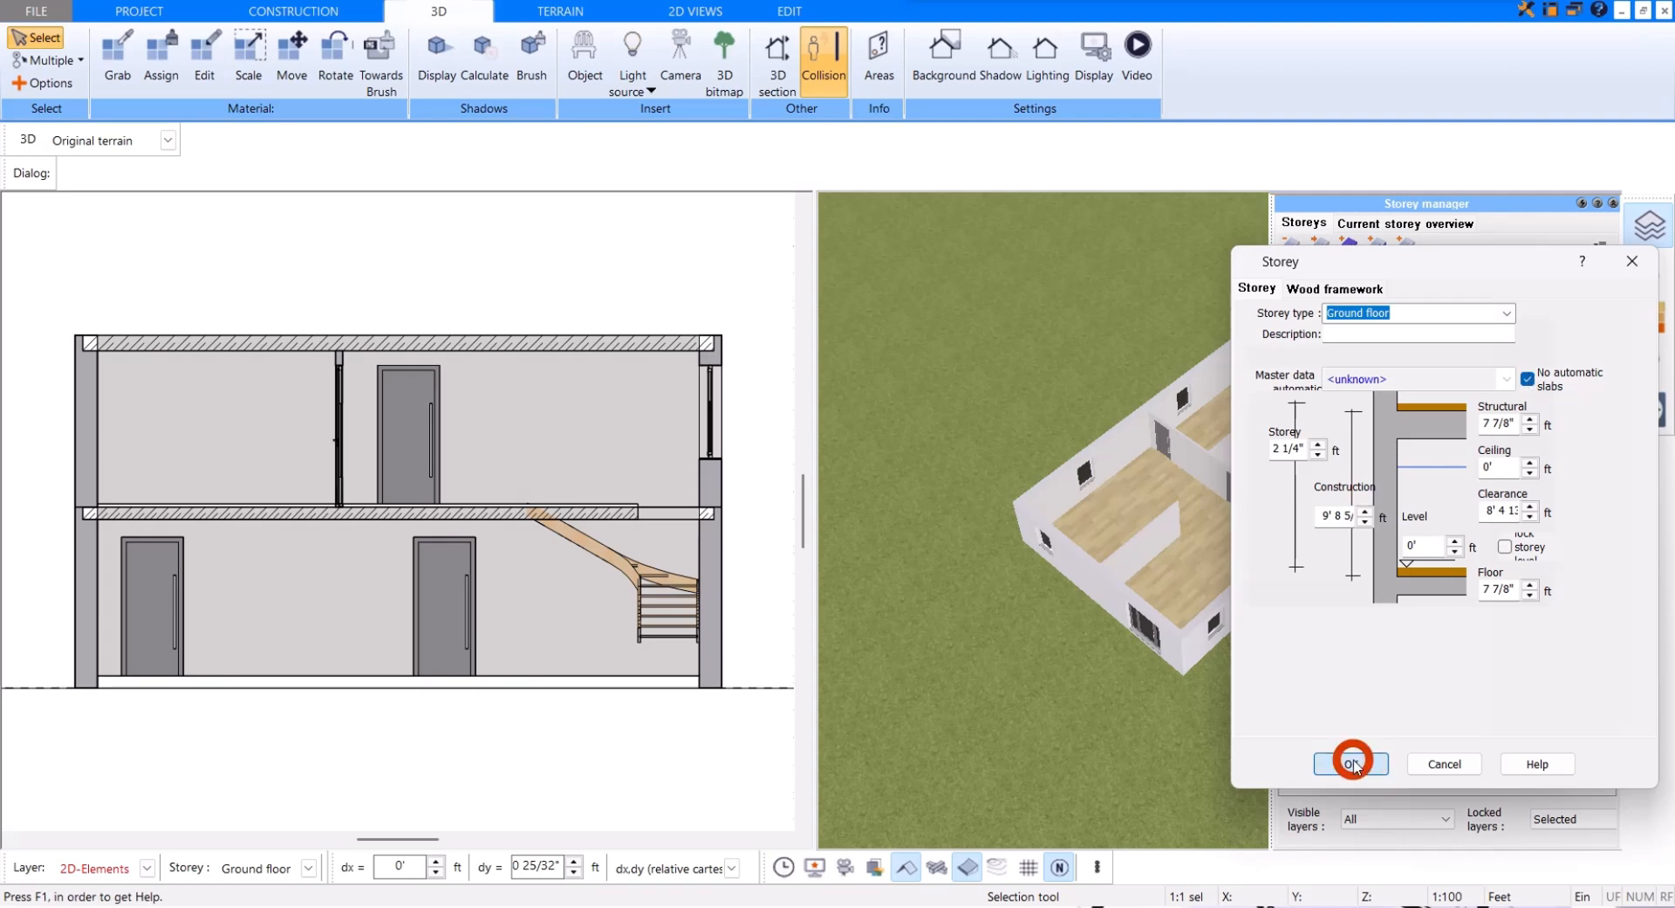
click(1648, 225)
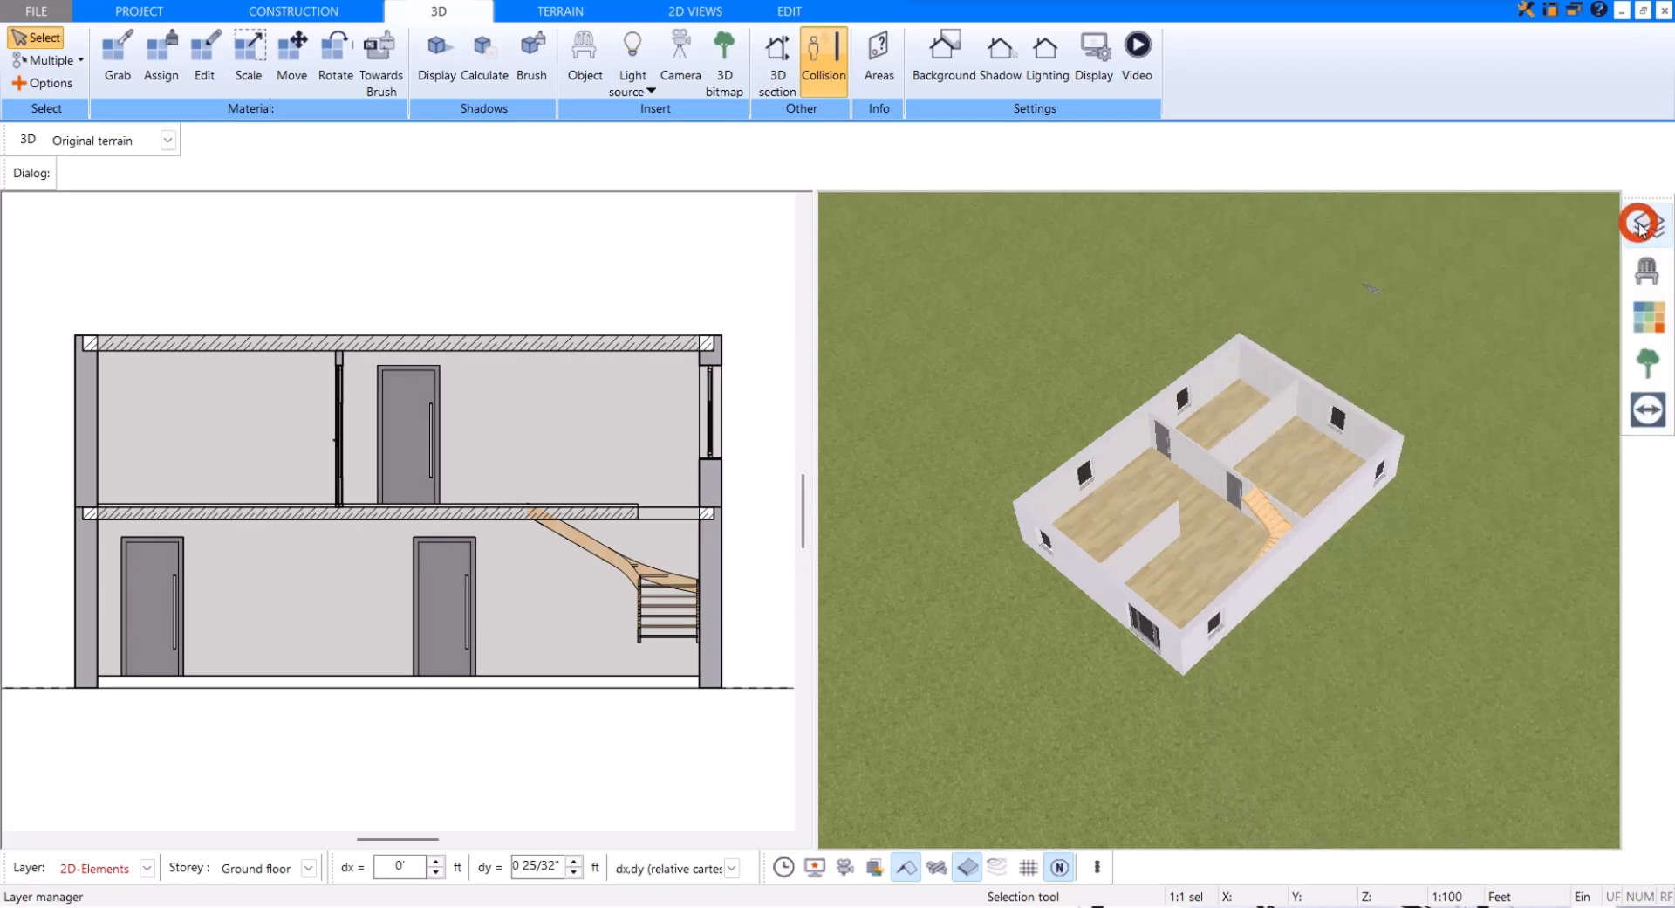
Step: Recalculate the A--A cross-section view to reflect the changed storey settings
click(562, 235)
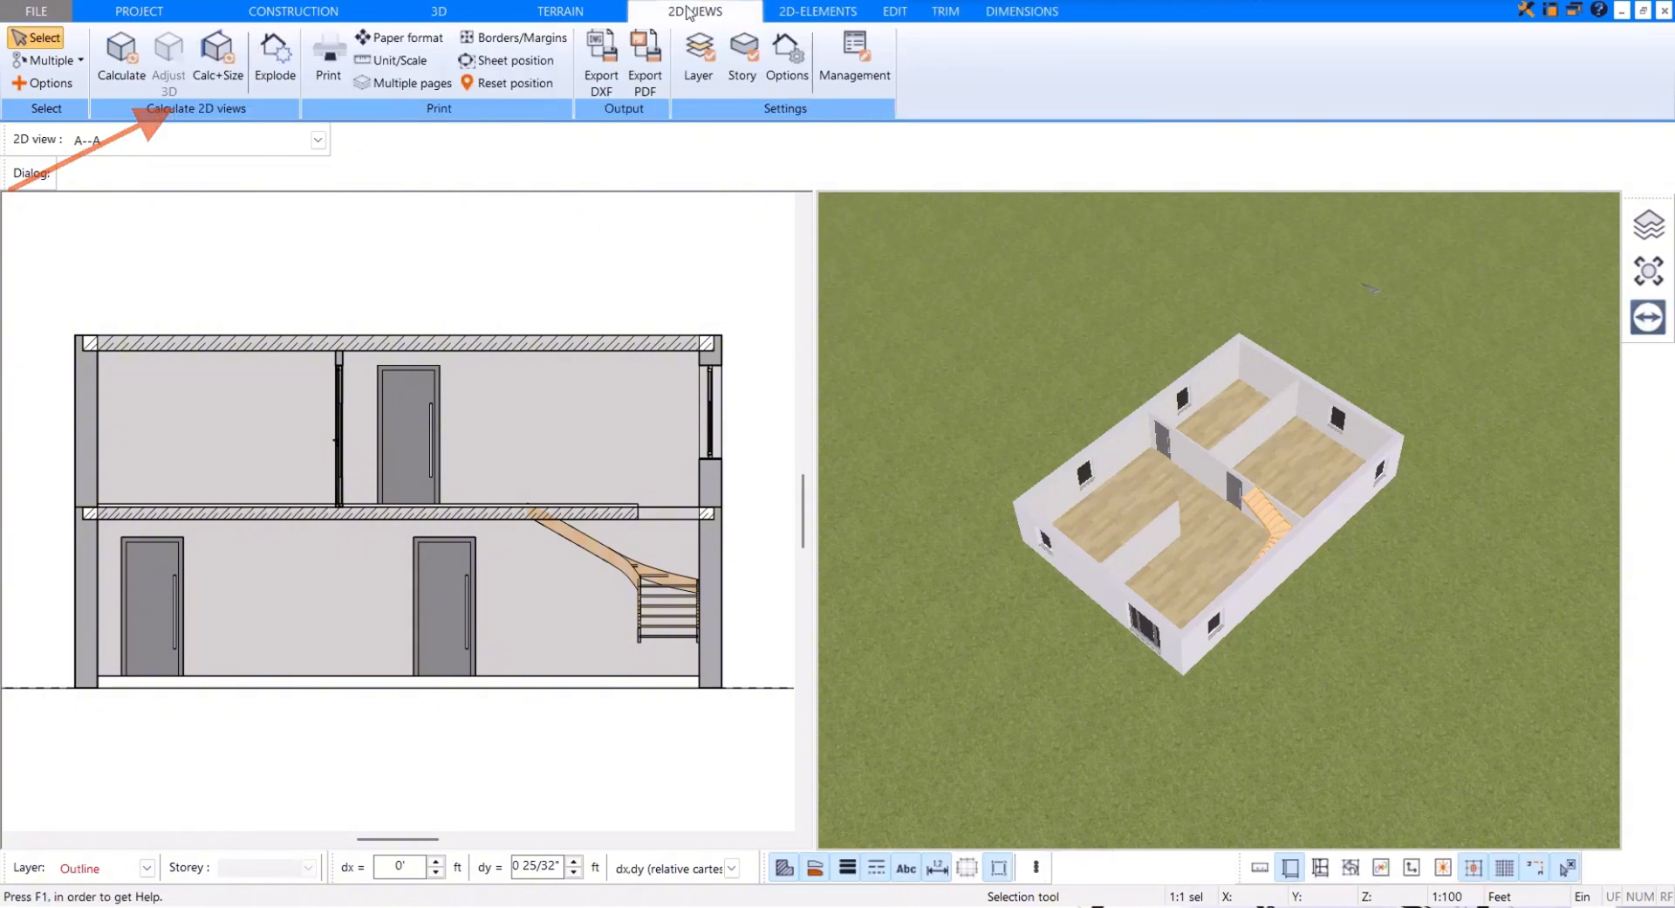
click(126, 75)
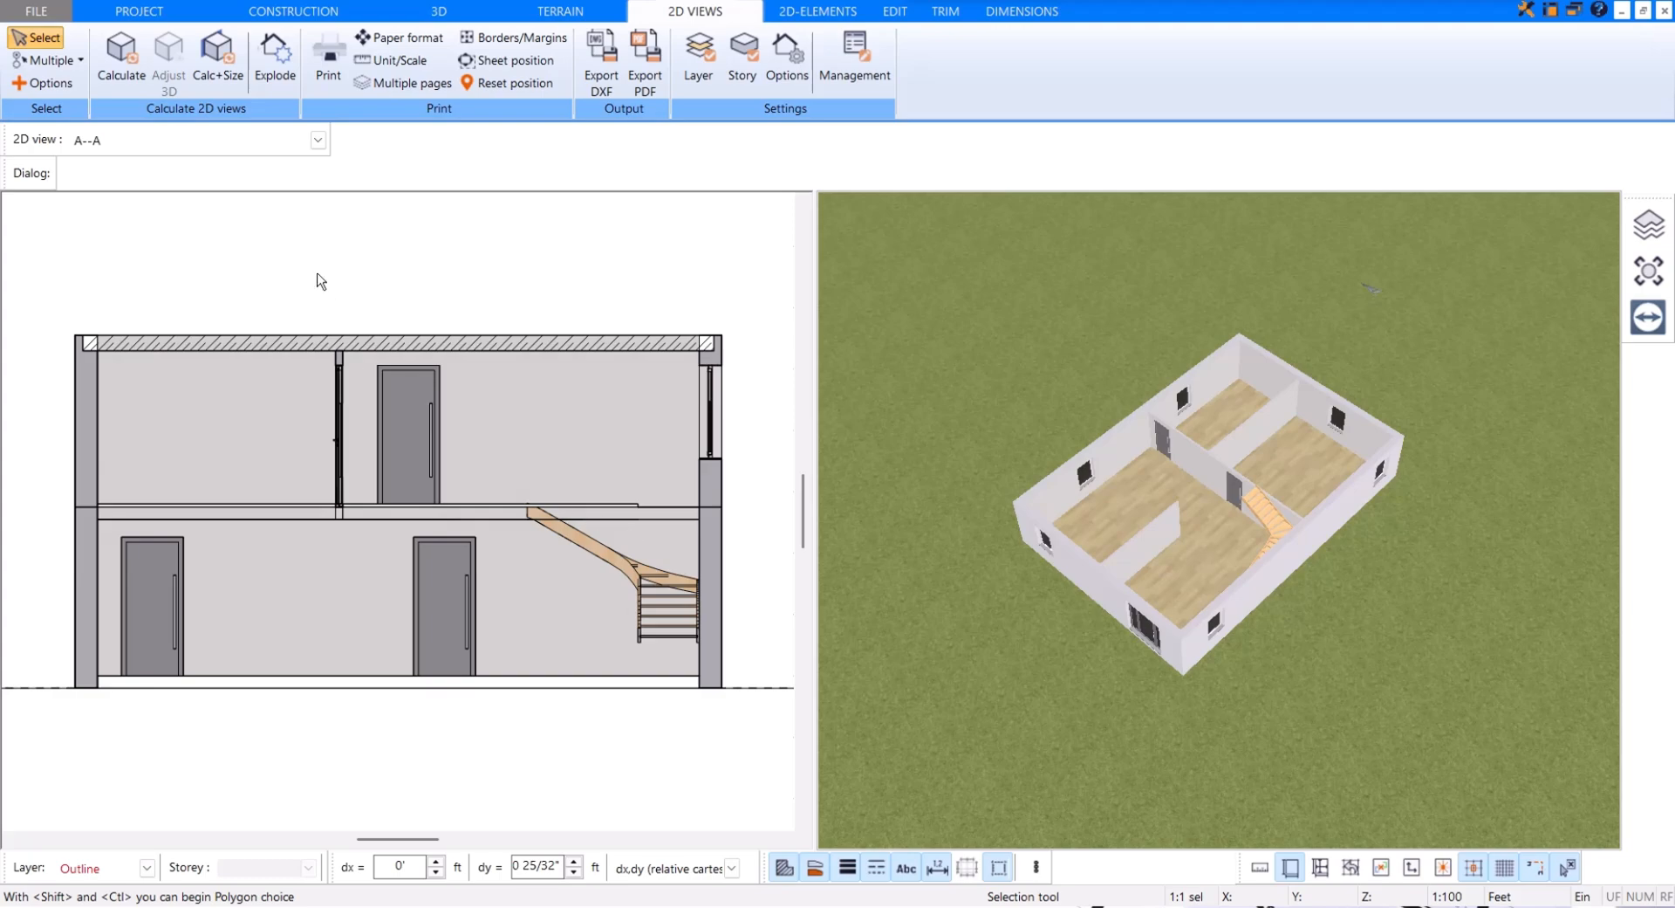
click(306, 246)
Step: Draw a rectangular Standard-STB ceiling as a polygon, about 30 by 34.6 ft, from the entrance-side outer wall to just past the central wall
click(312, 12)
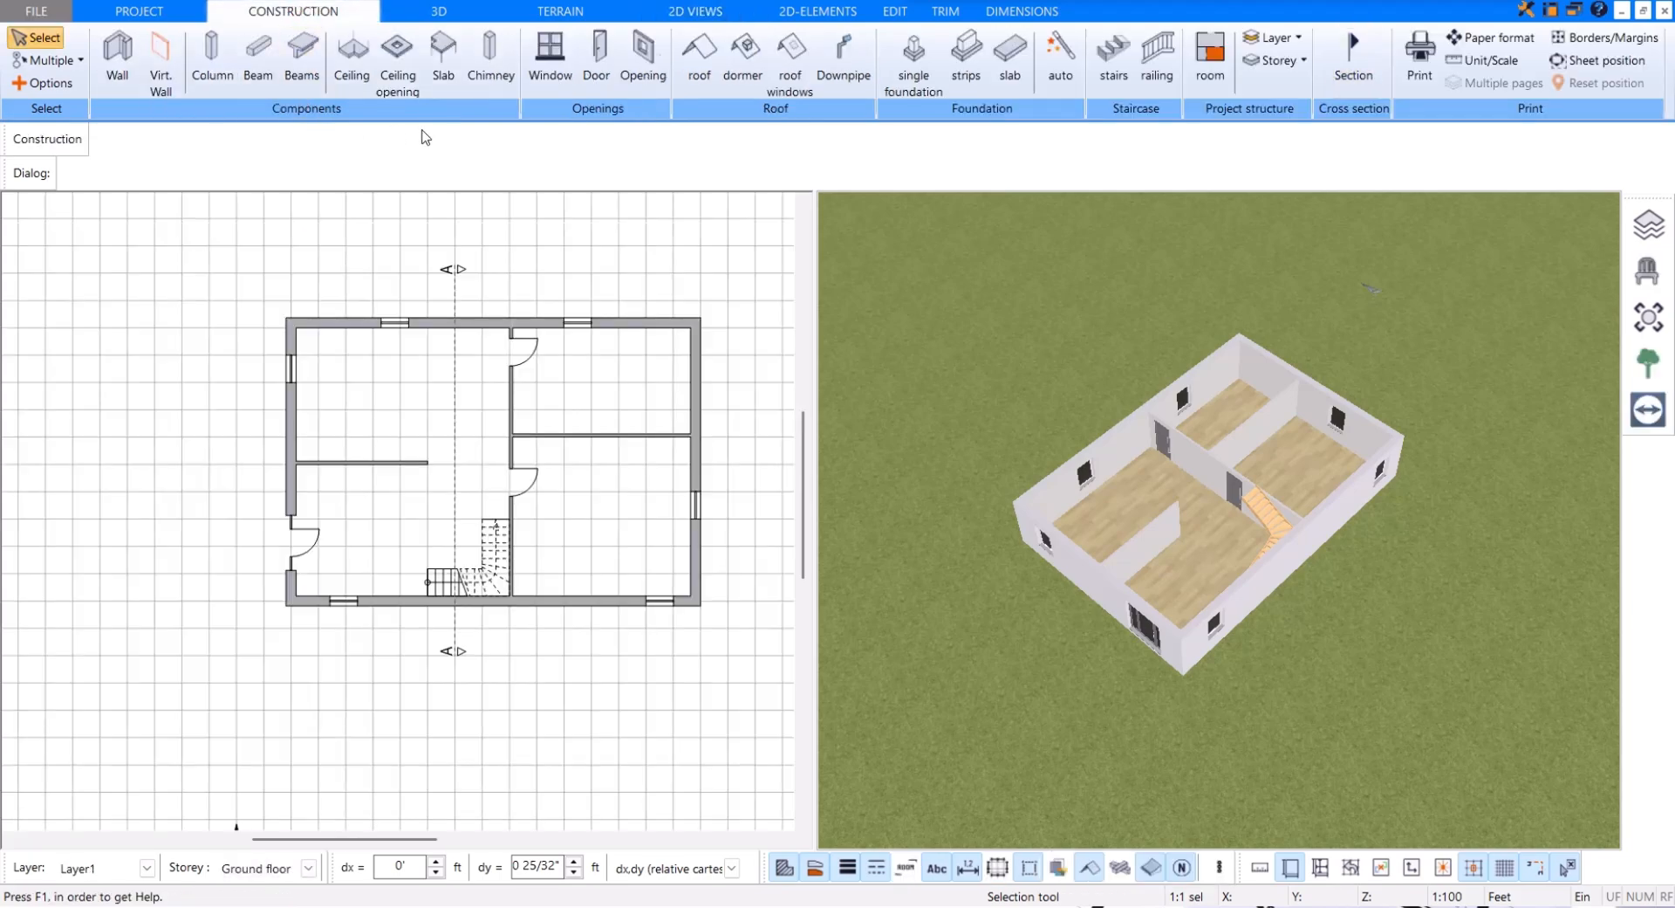
click(356, 82)
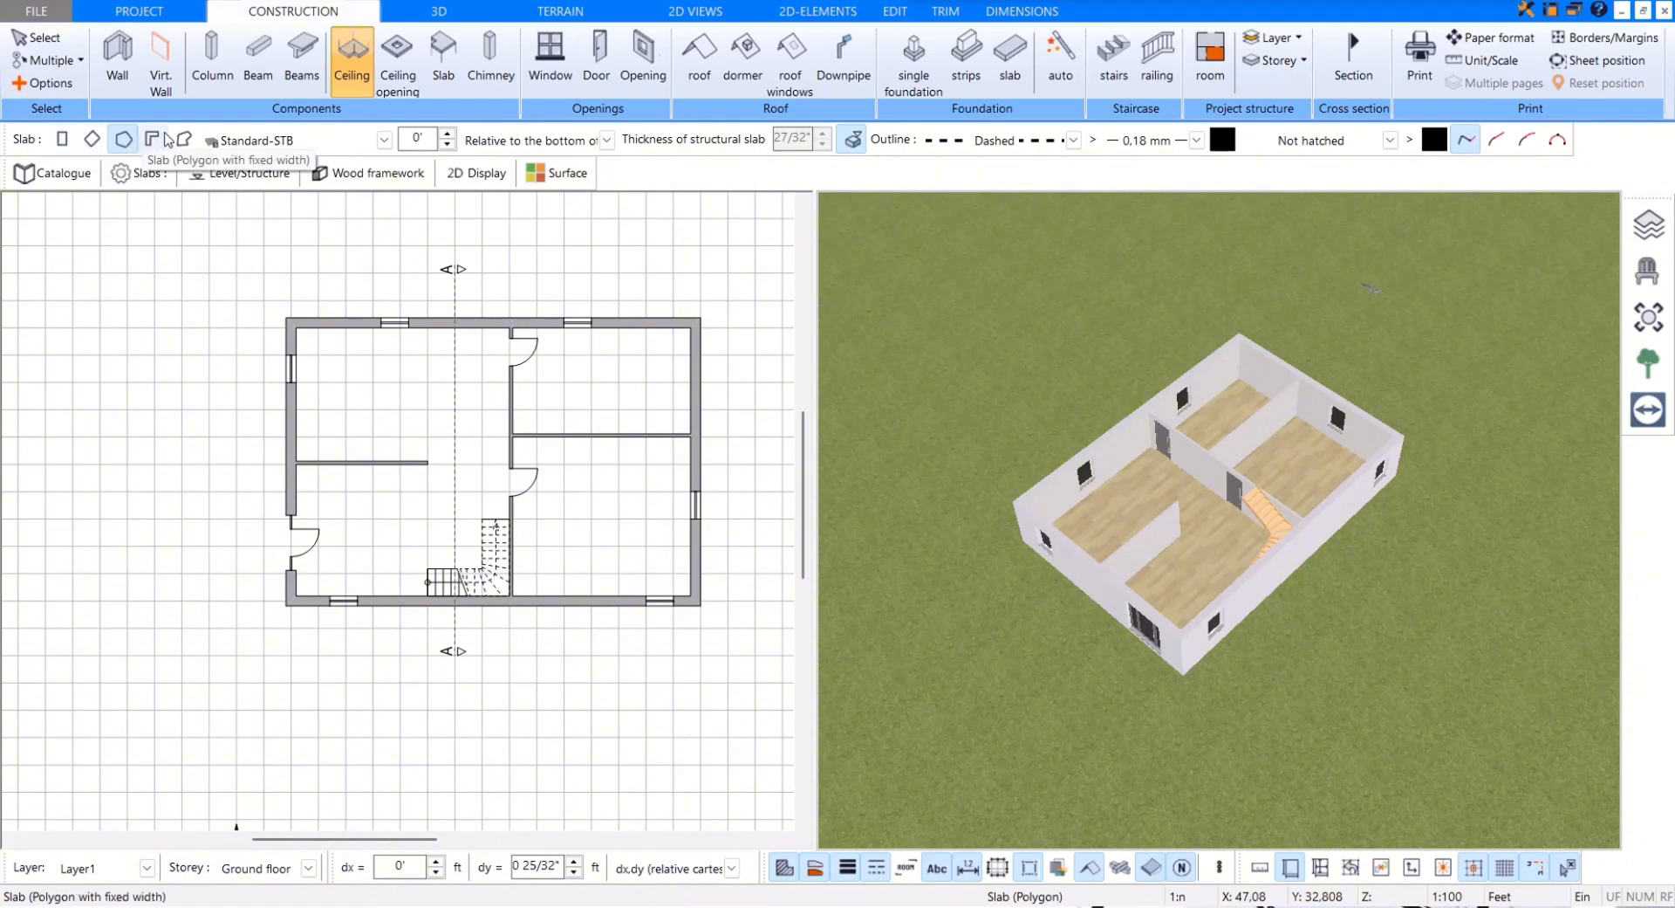
click(121, 142)
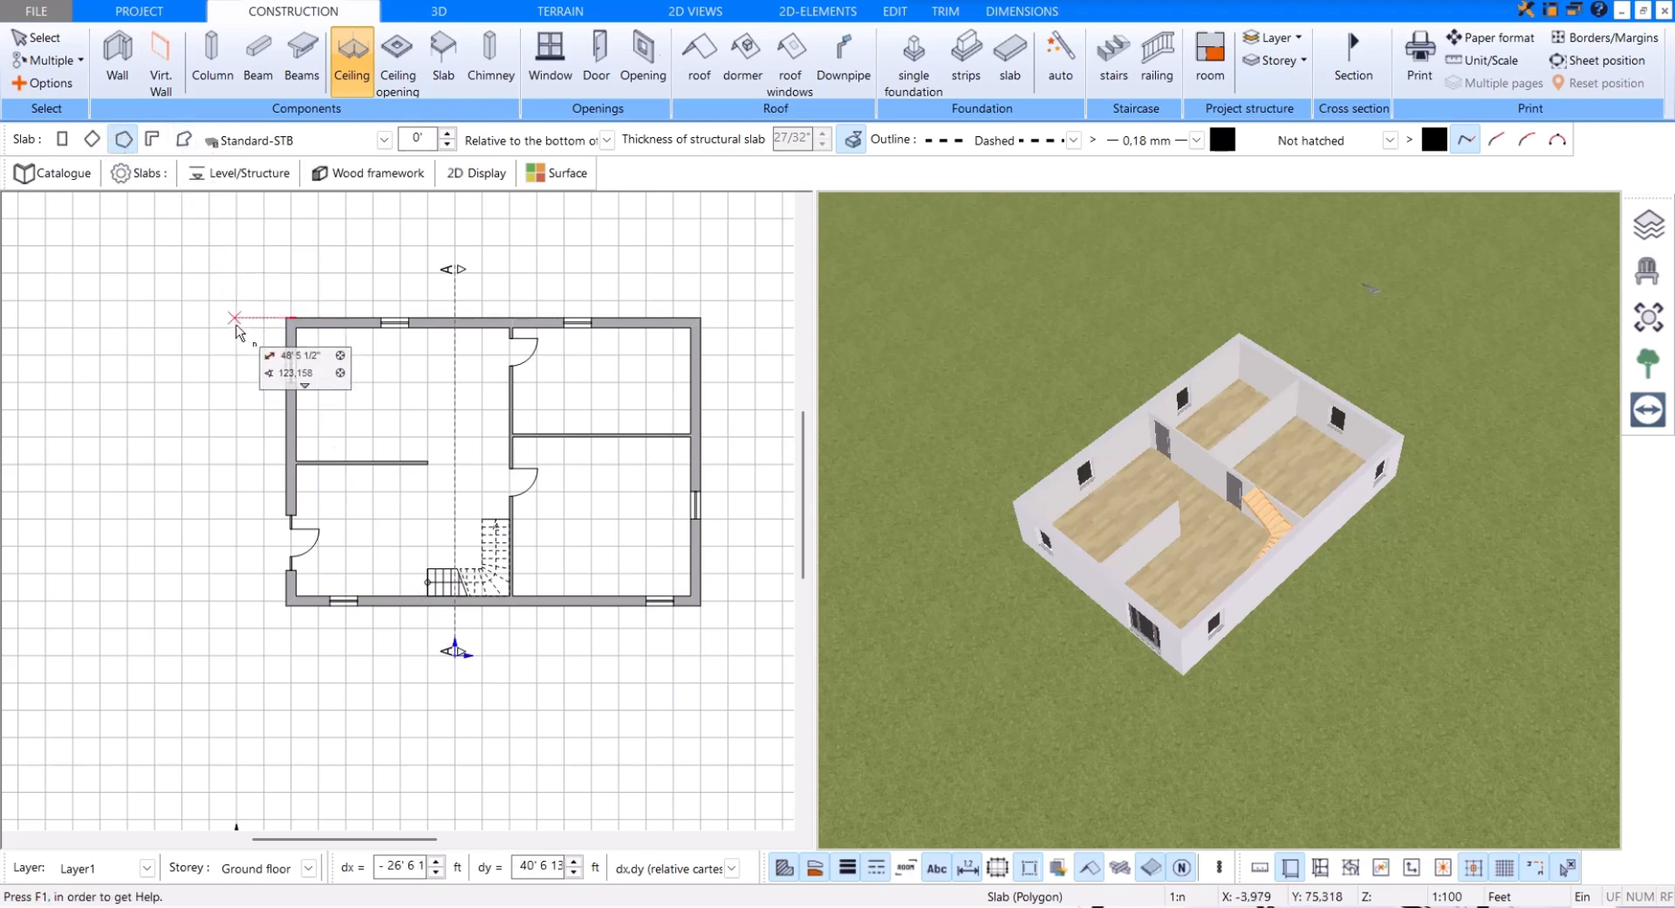
click(287, 320)
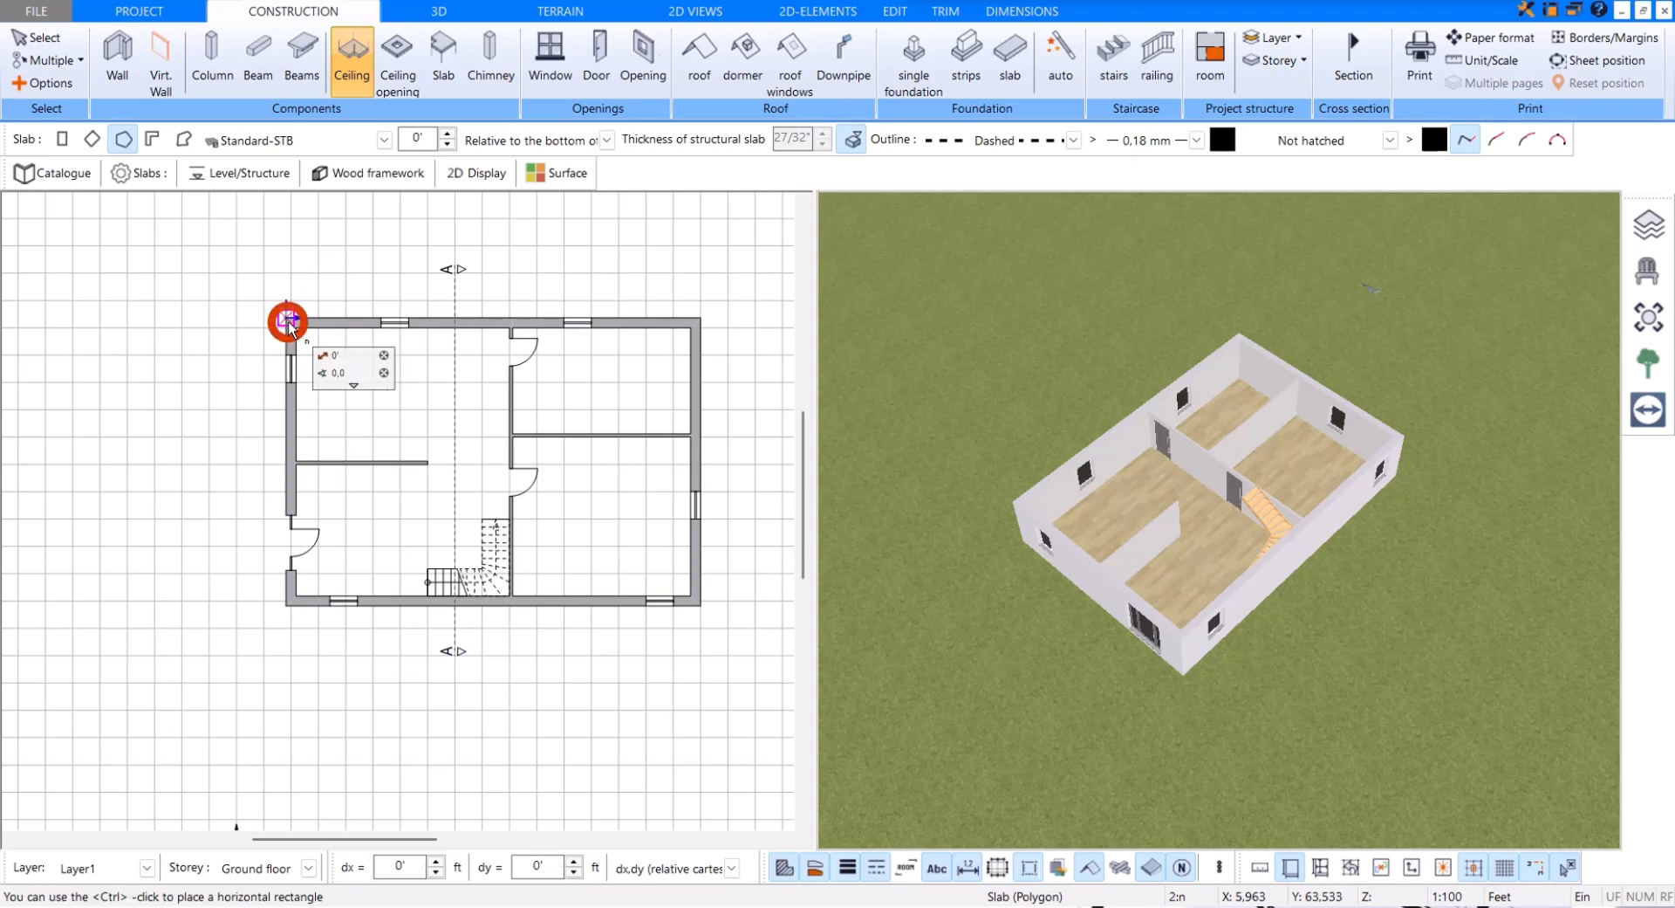
click(288, 602)
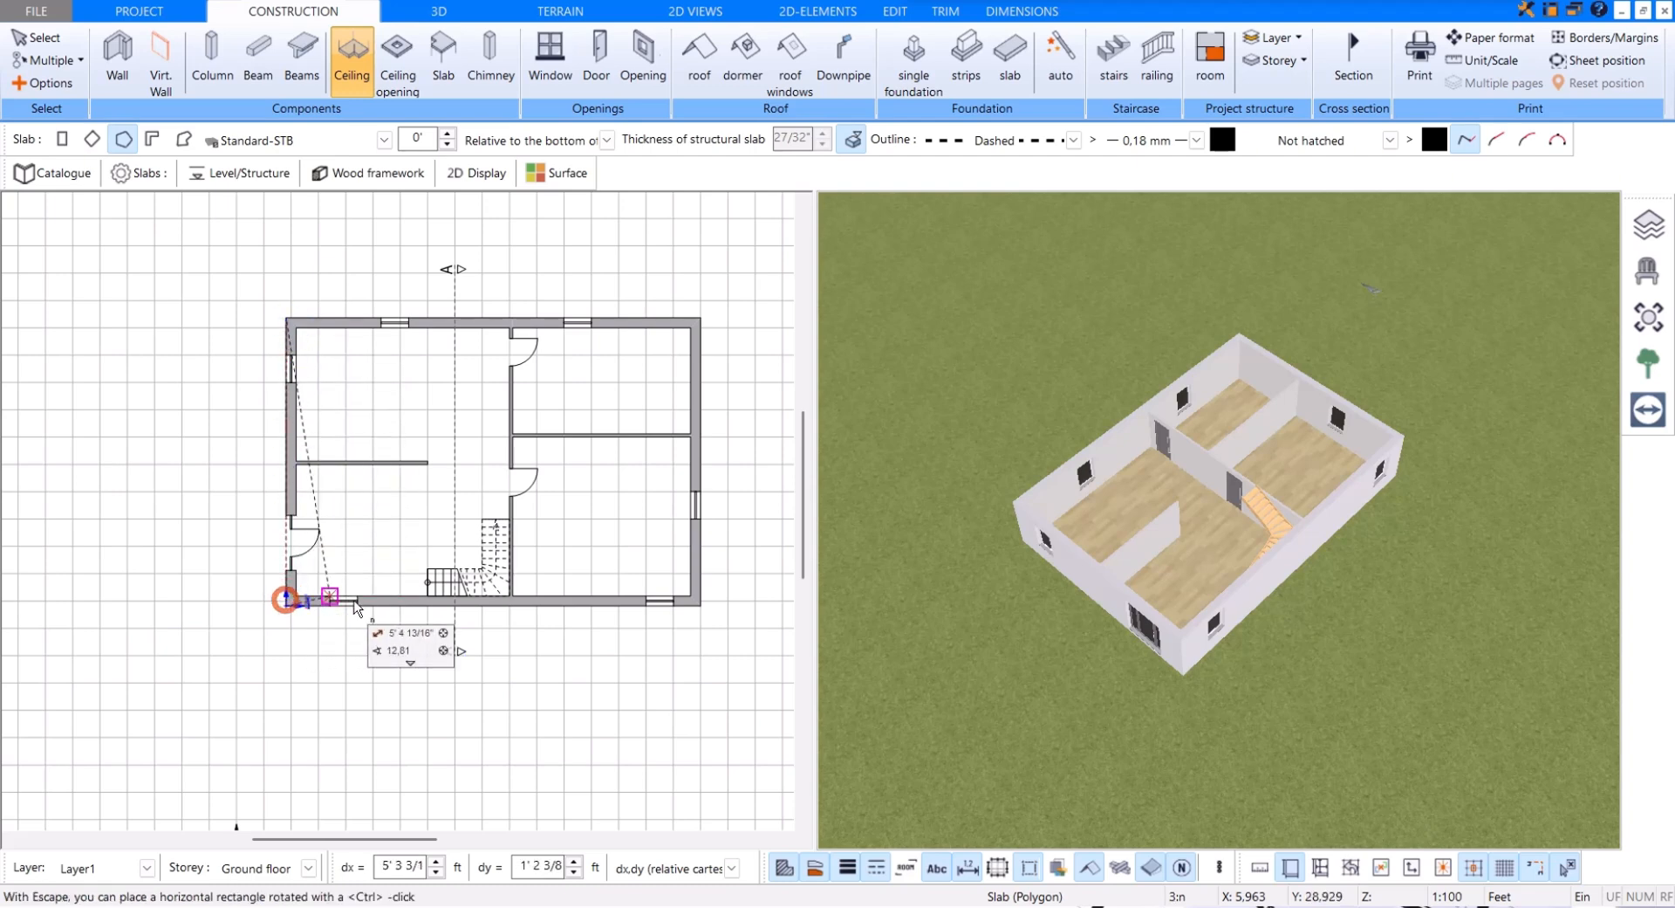
click(535, 602)
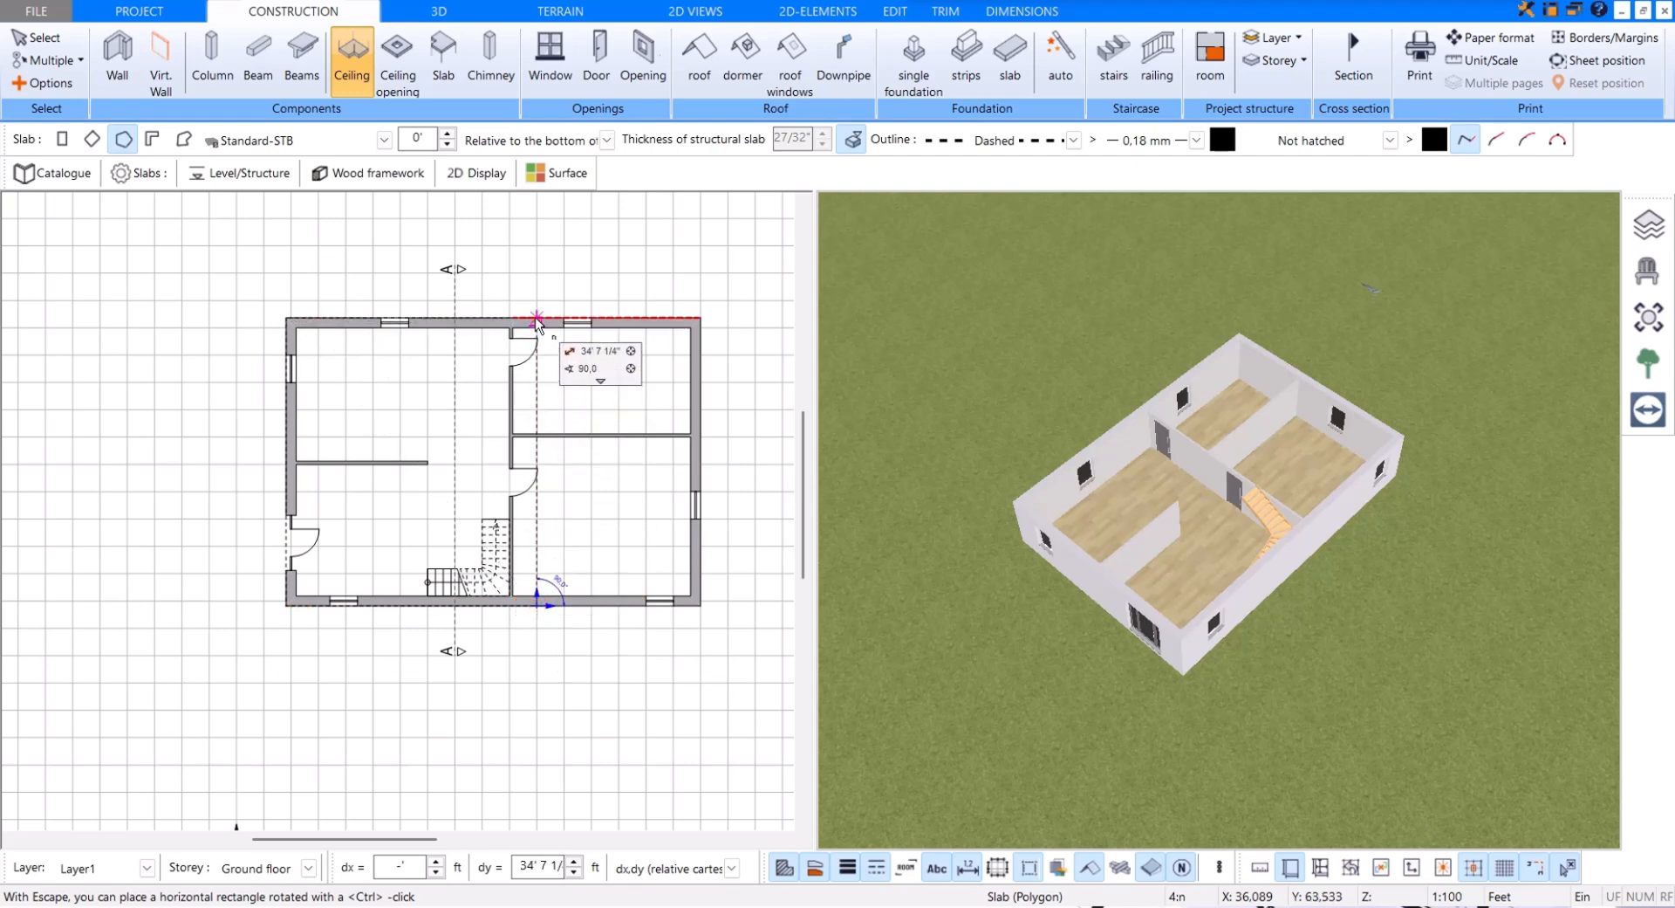
click(536, 320)
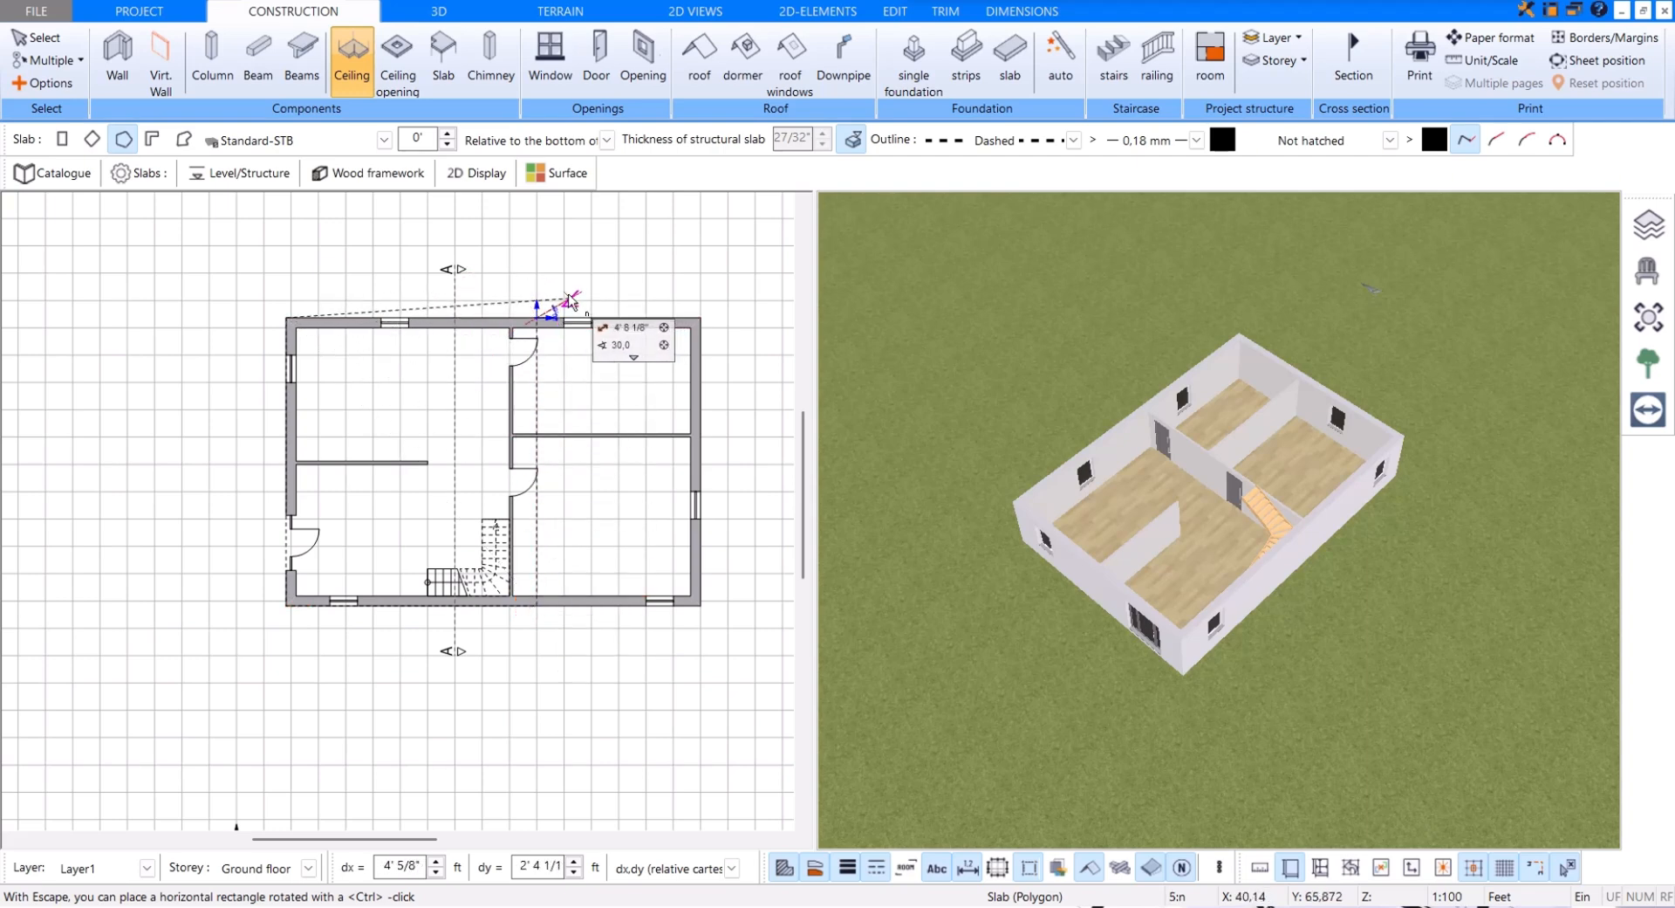
double_click(569, 299)
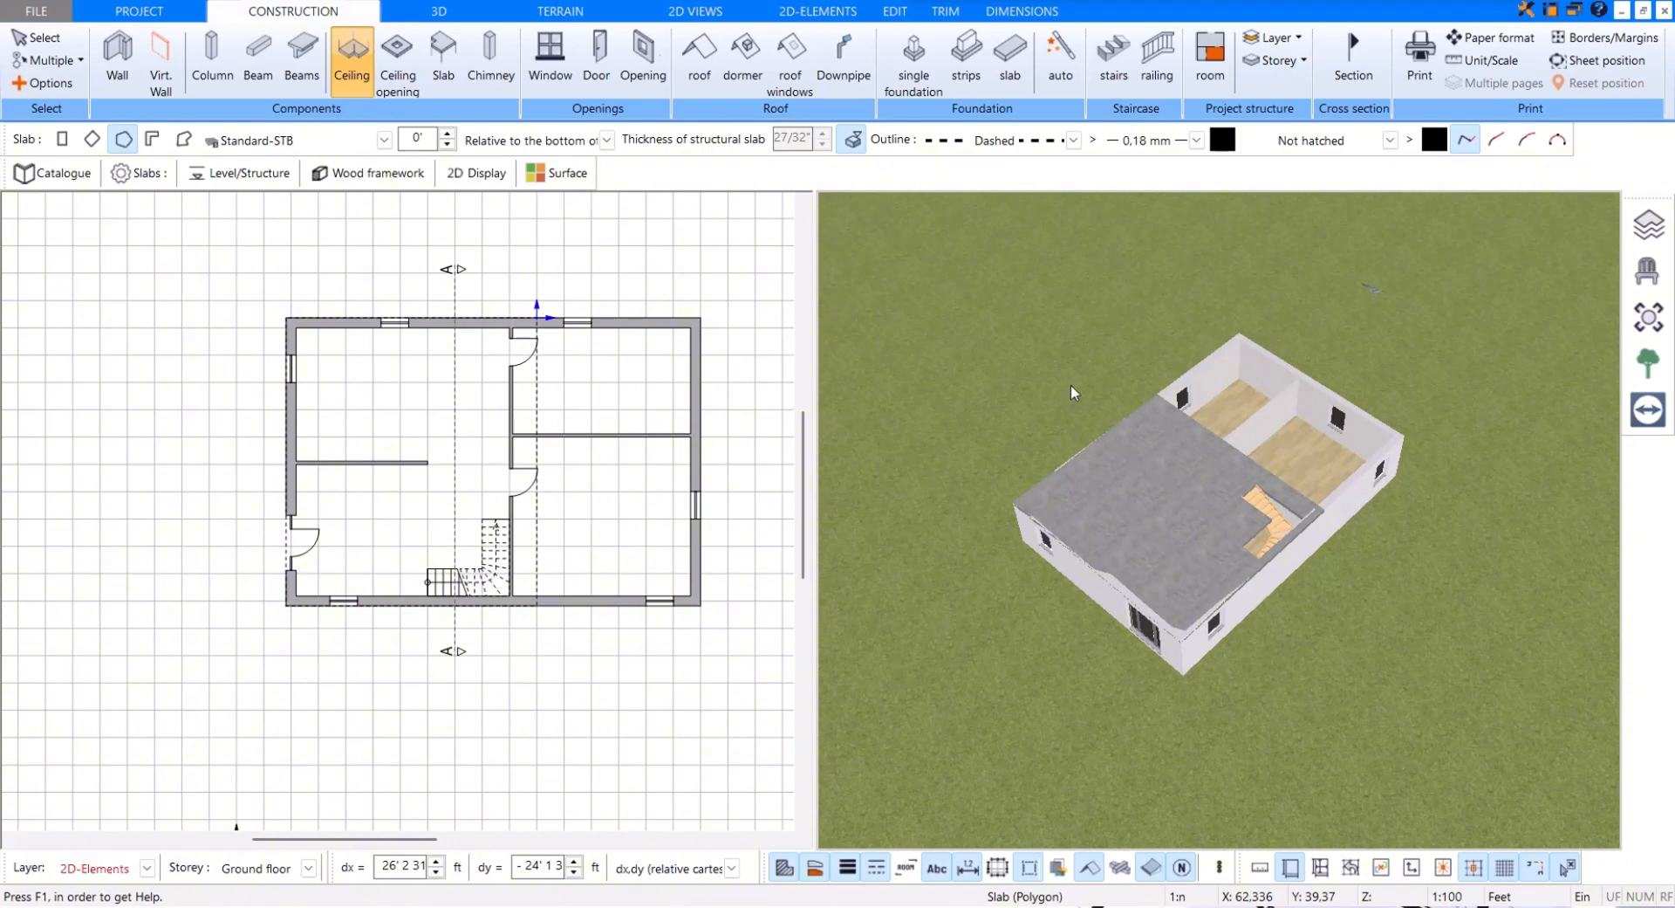
drag(1071, 384, 1108, 381)
scroll(1181, 485, up, 3)
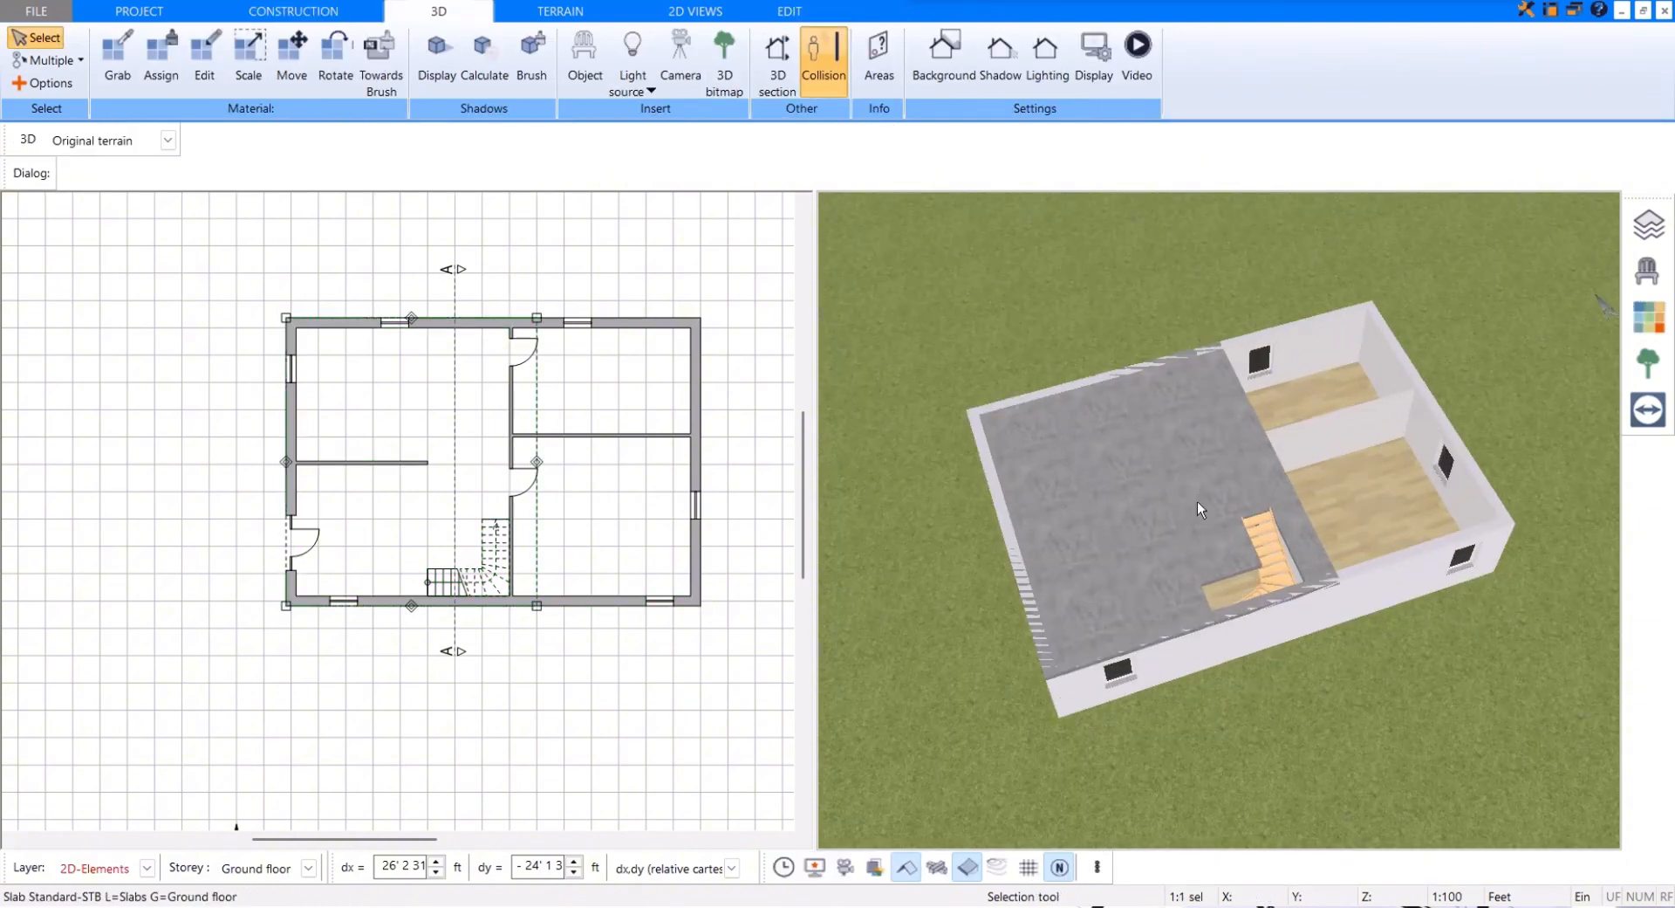
click(1288, 599)
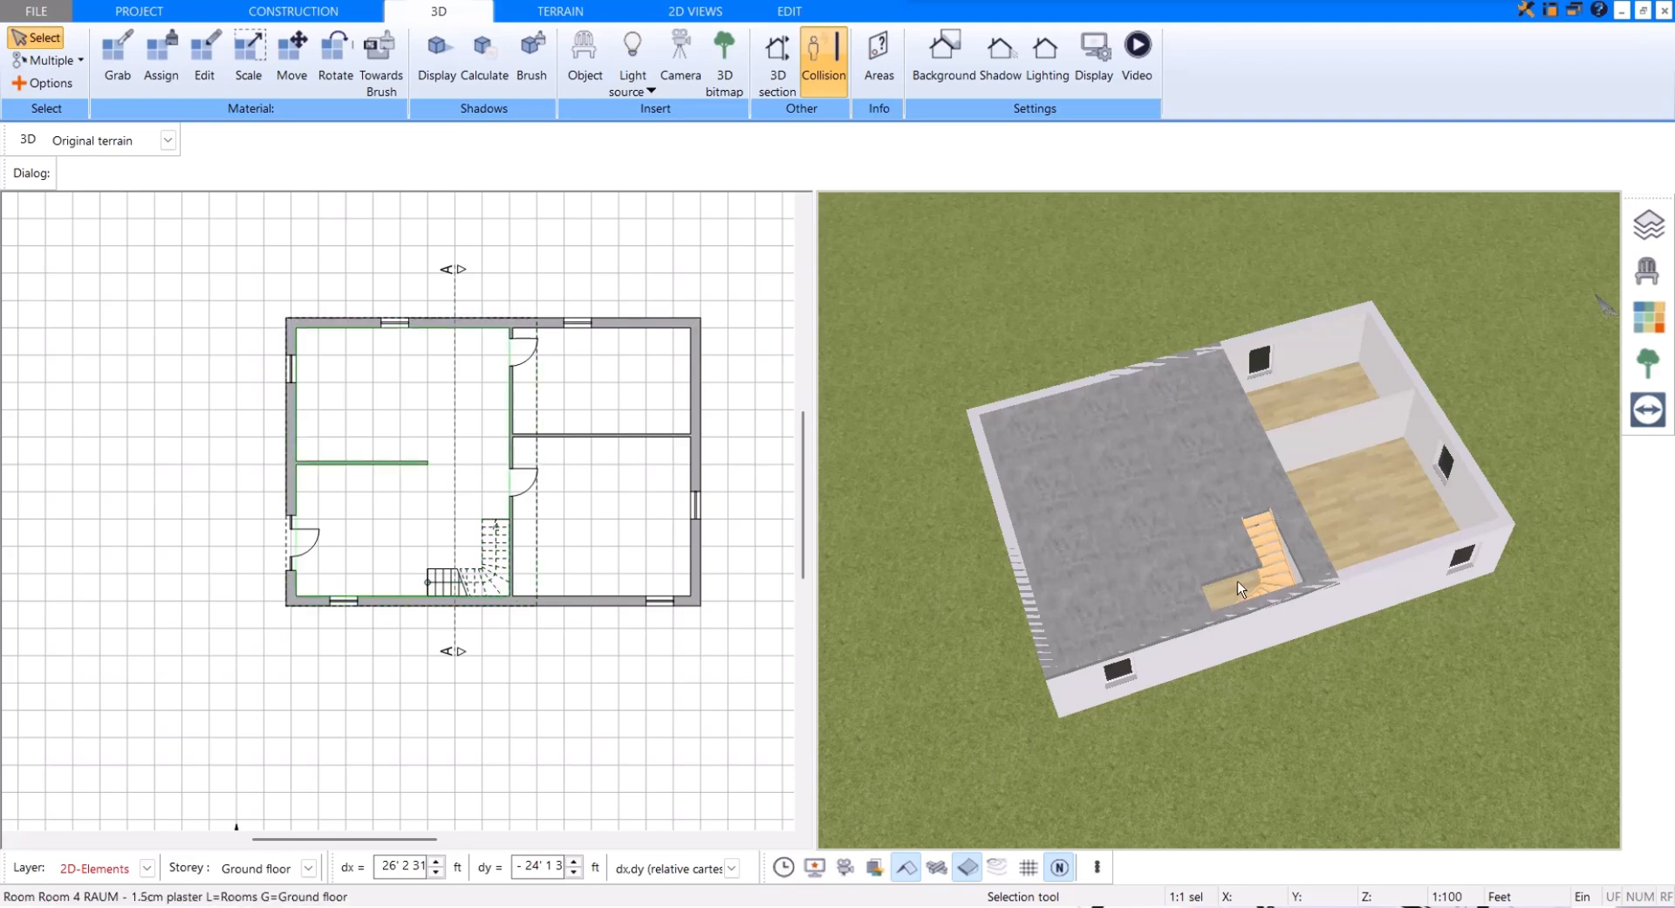
Step: Cut a rectangular ceiling opening, about 9.8 by 9.2 ft, around the full extent of the L-shaped staircase using the polygon method
click(573, 237)
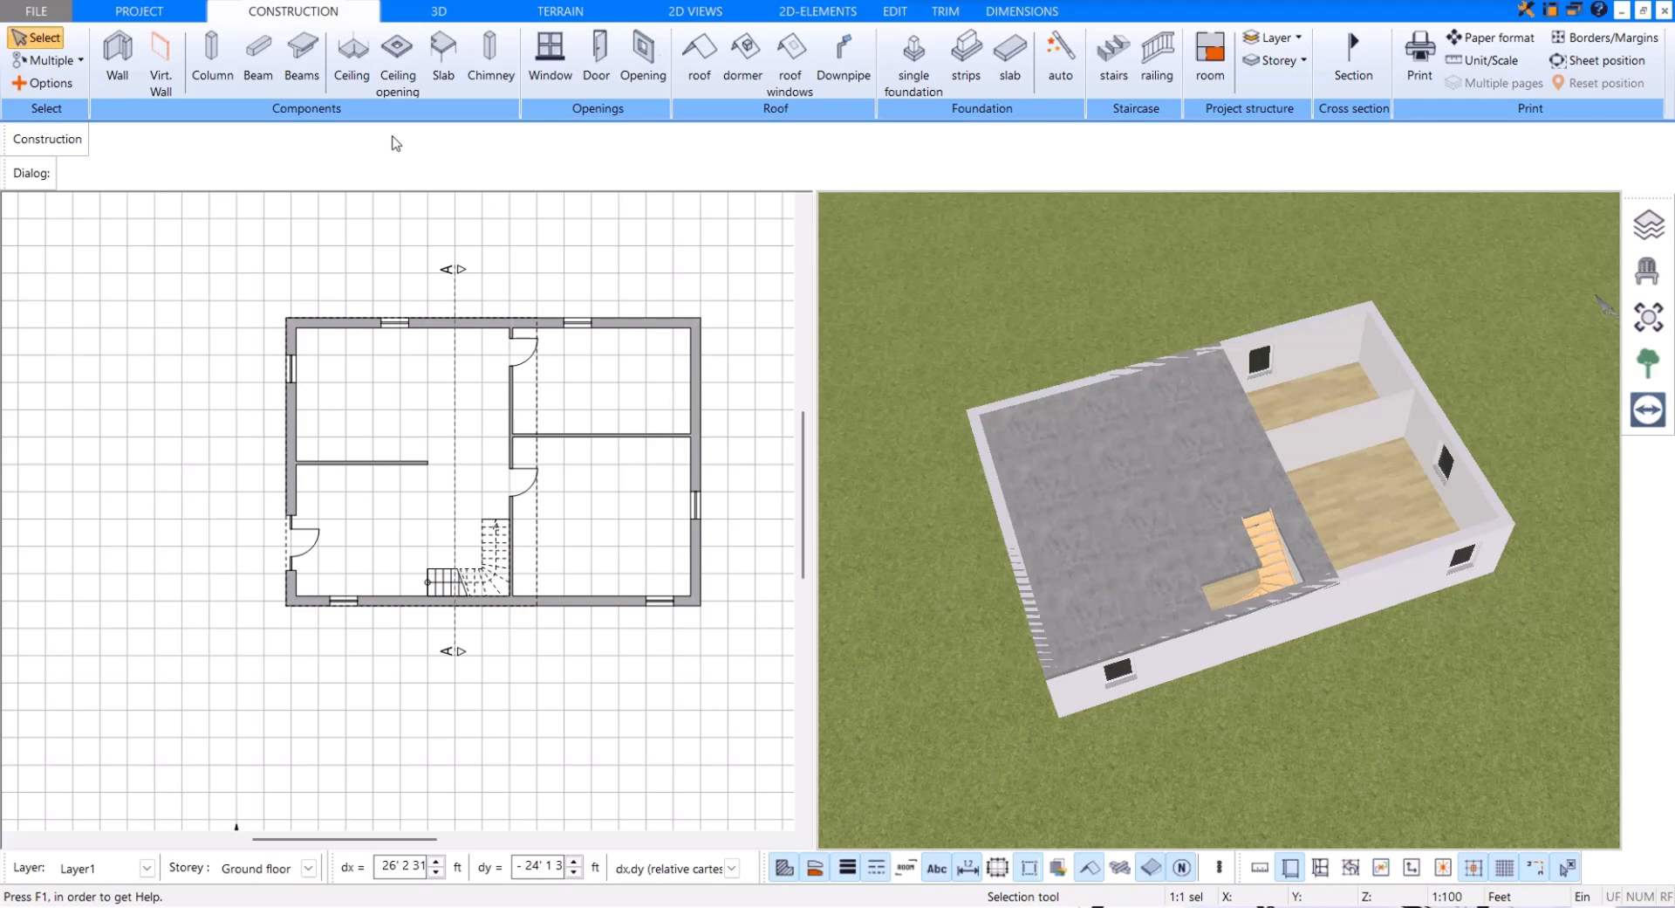
click(397, 58)
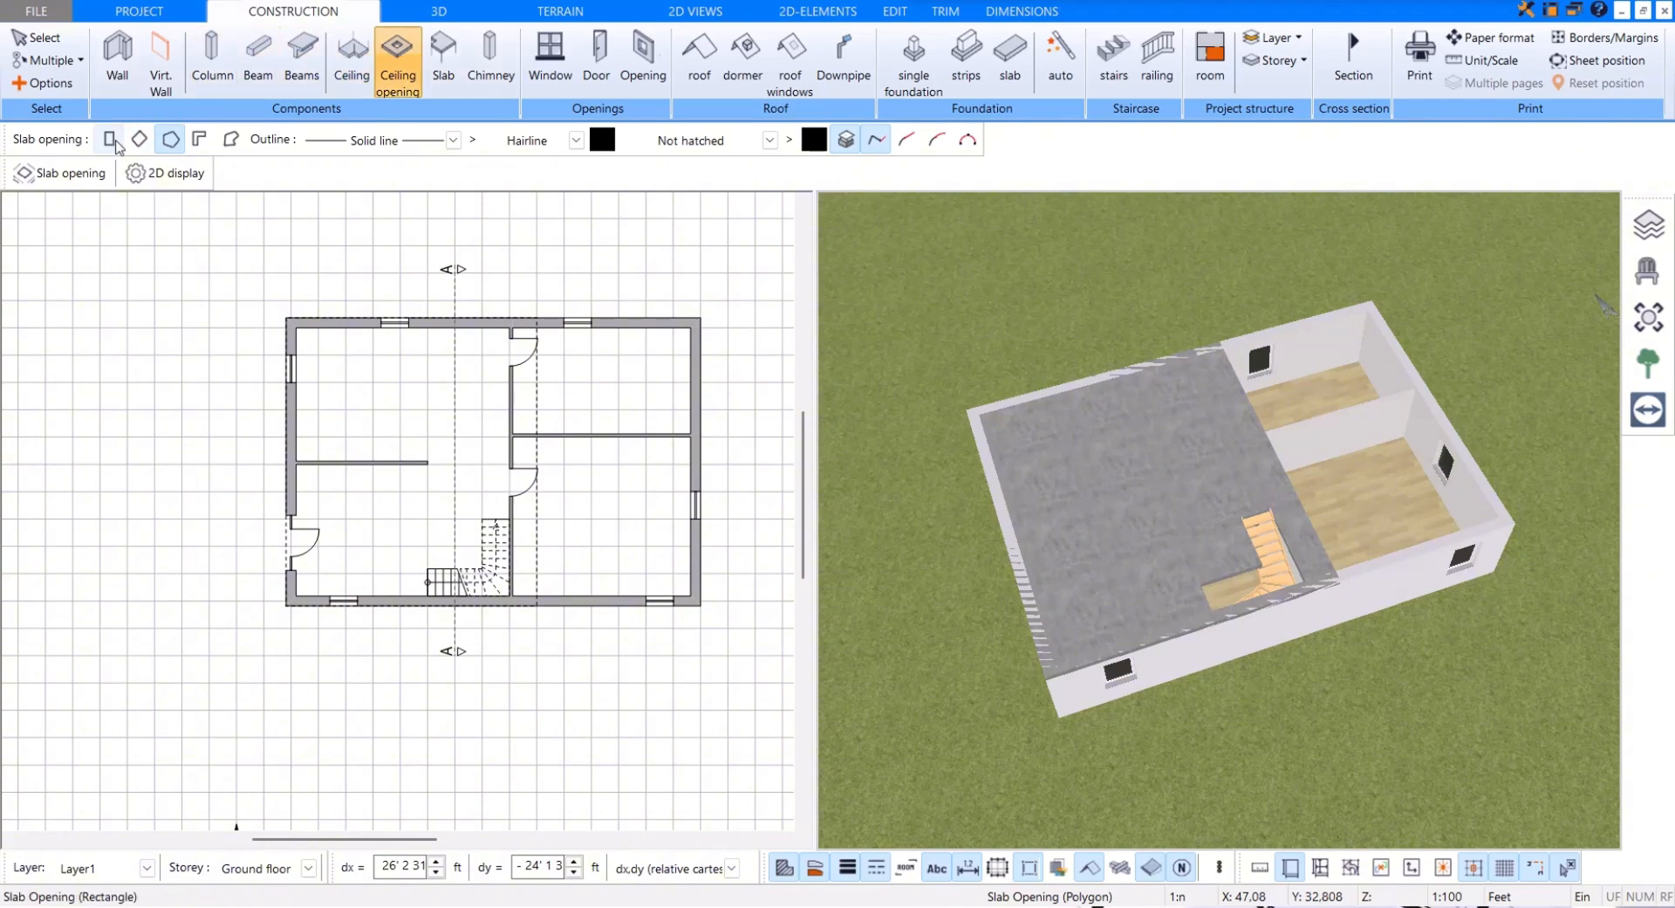
click(171, 140)
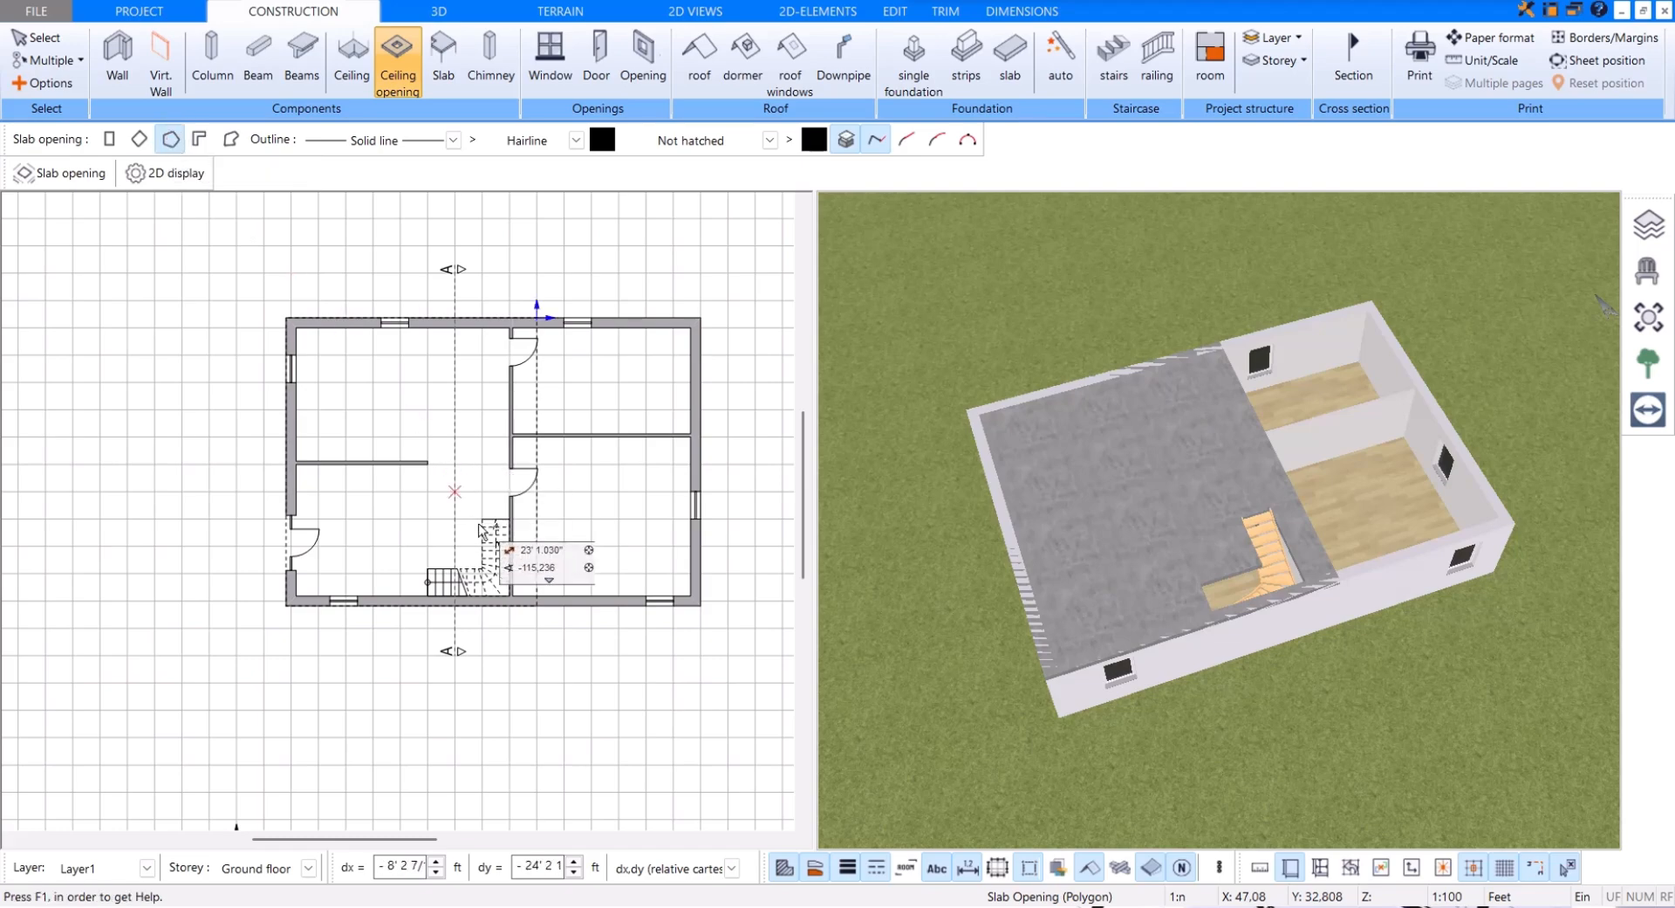
scroll(476, 583, up, 1)
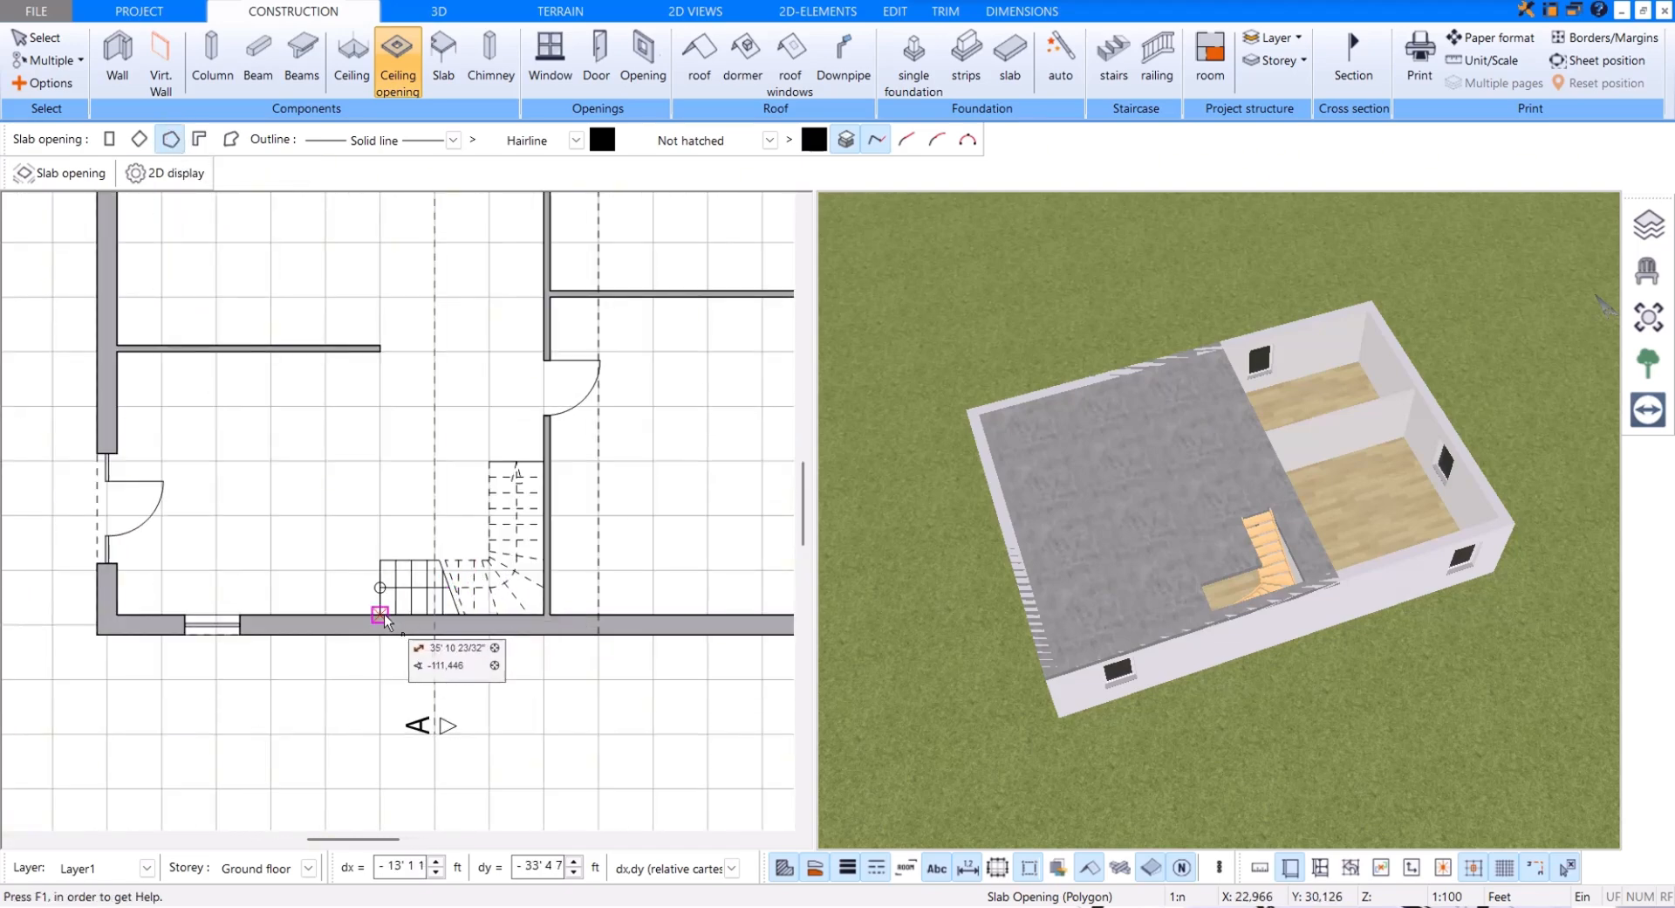
click(382, 615)
click(544, 615)
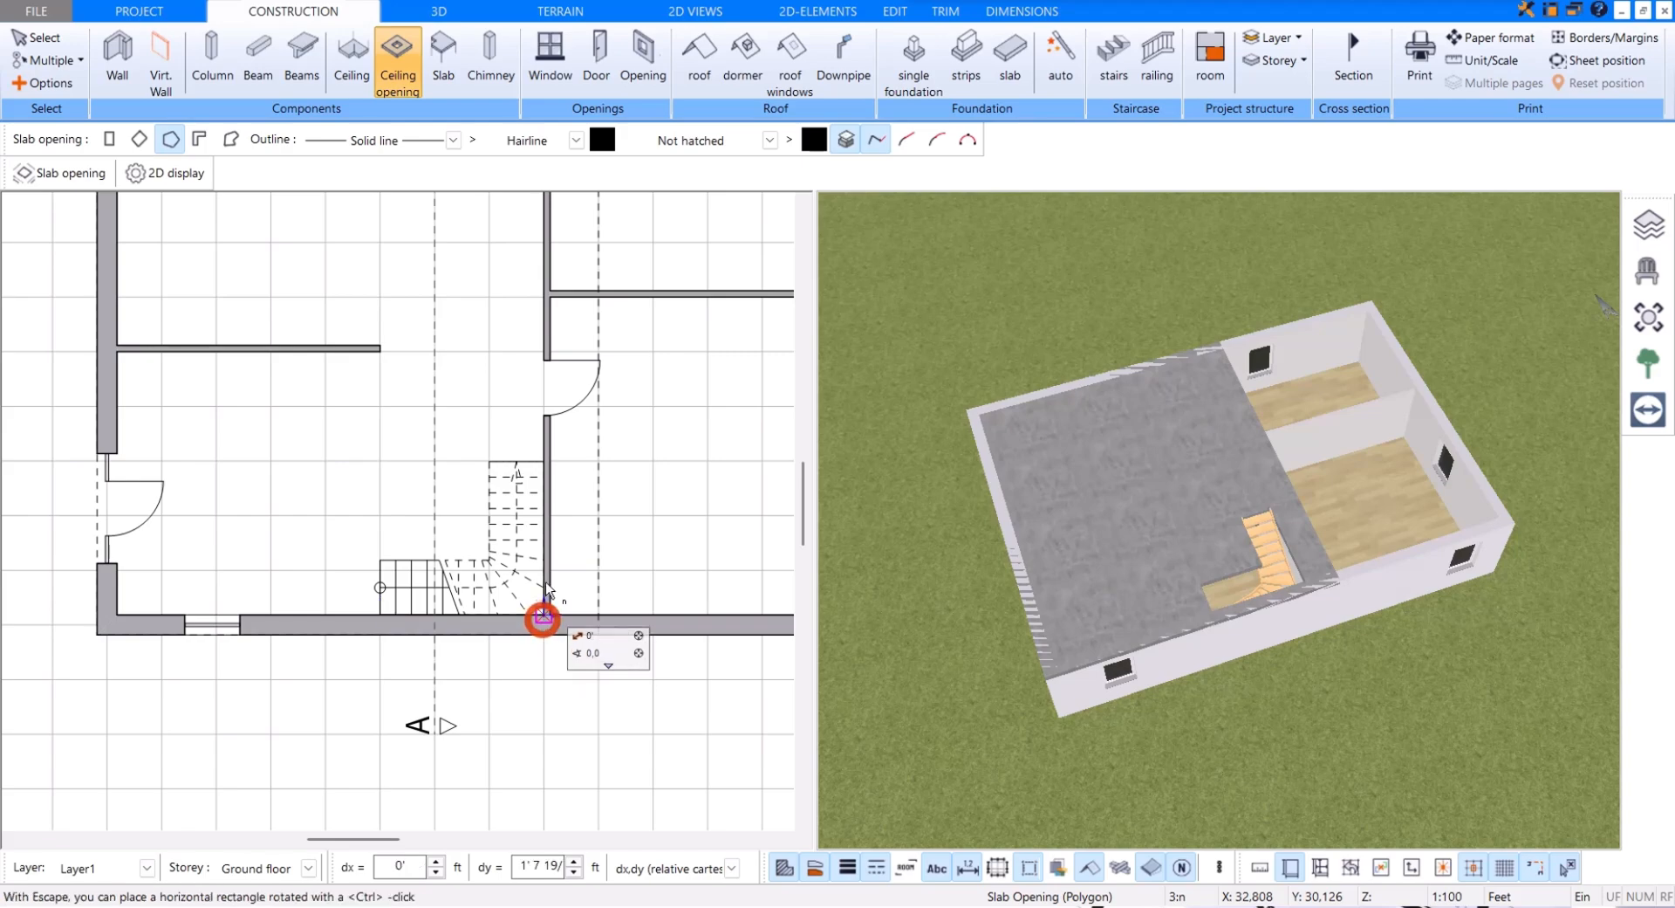
click(545, 460)
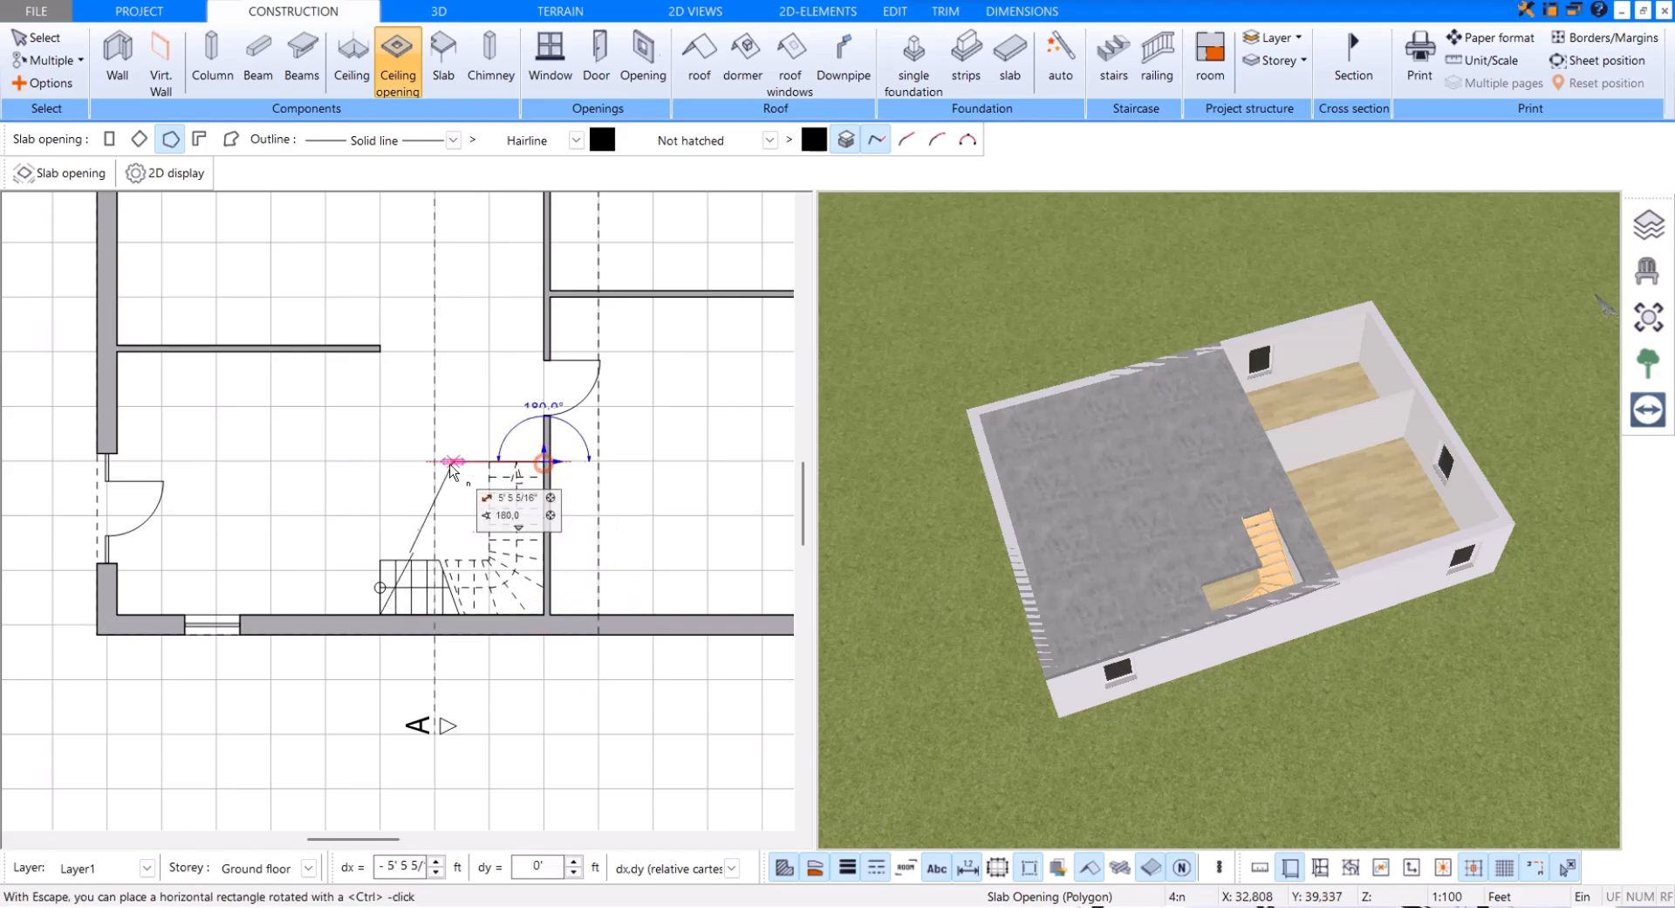
click(380, 461)
click(376, 466)
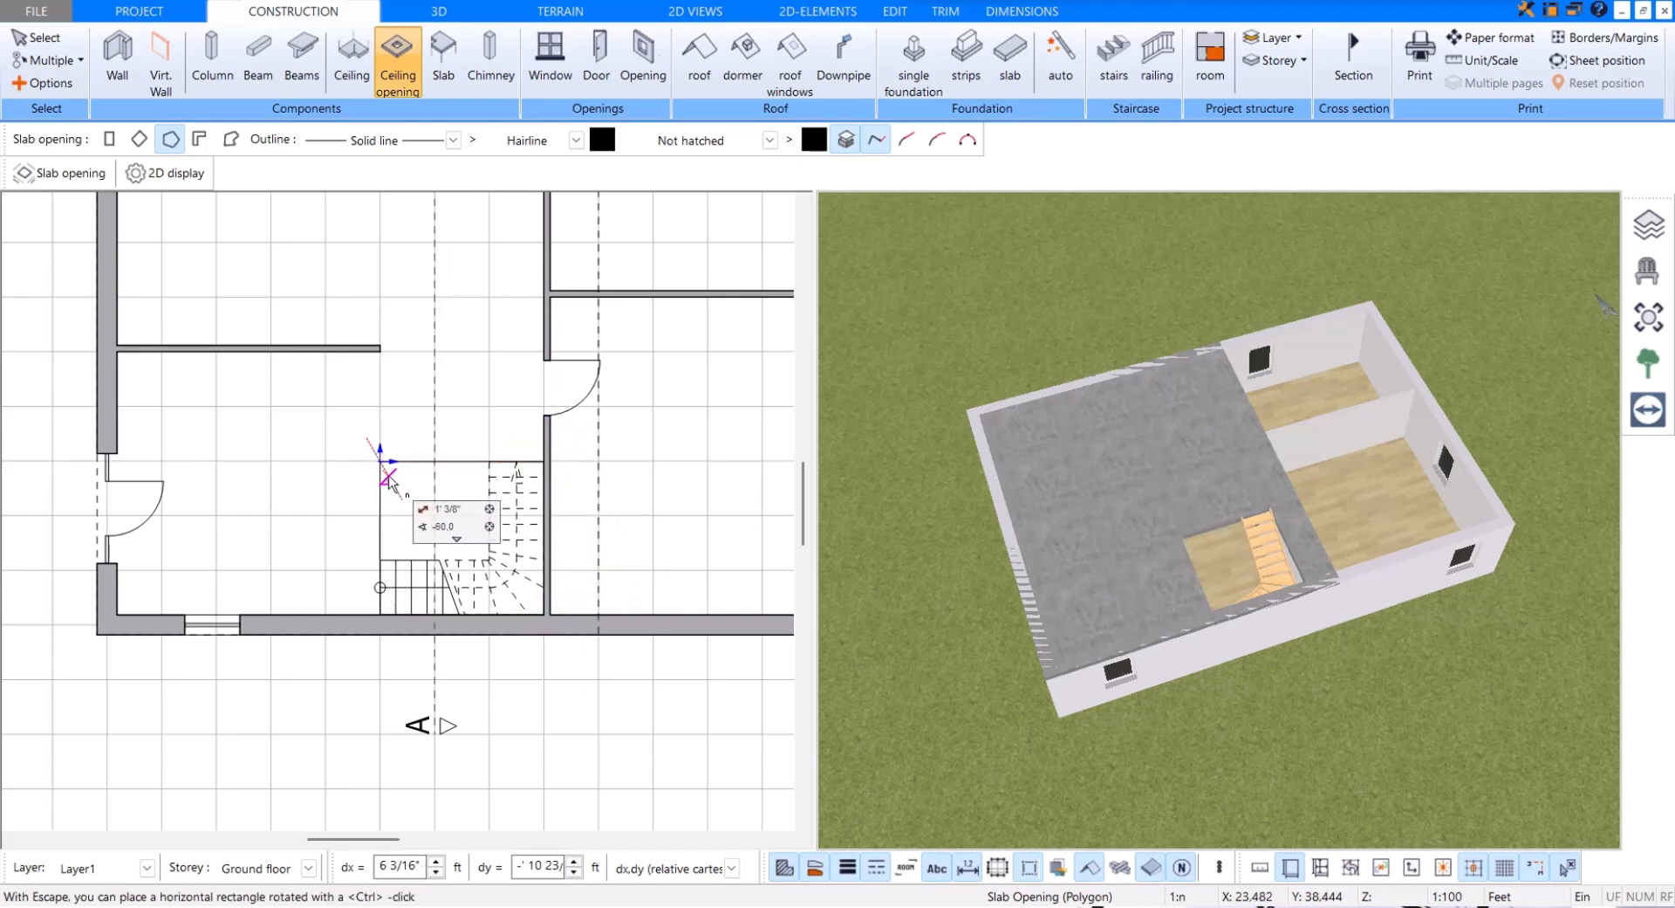
drag(1269, 484, 1223, 468)
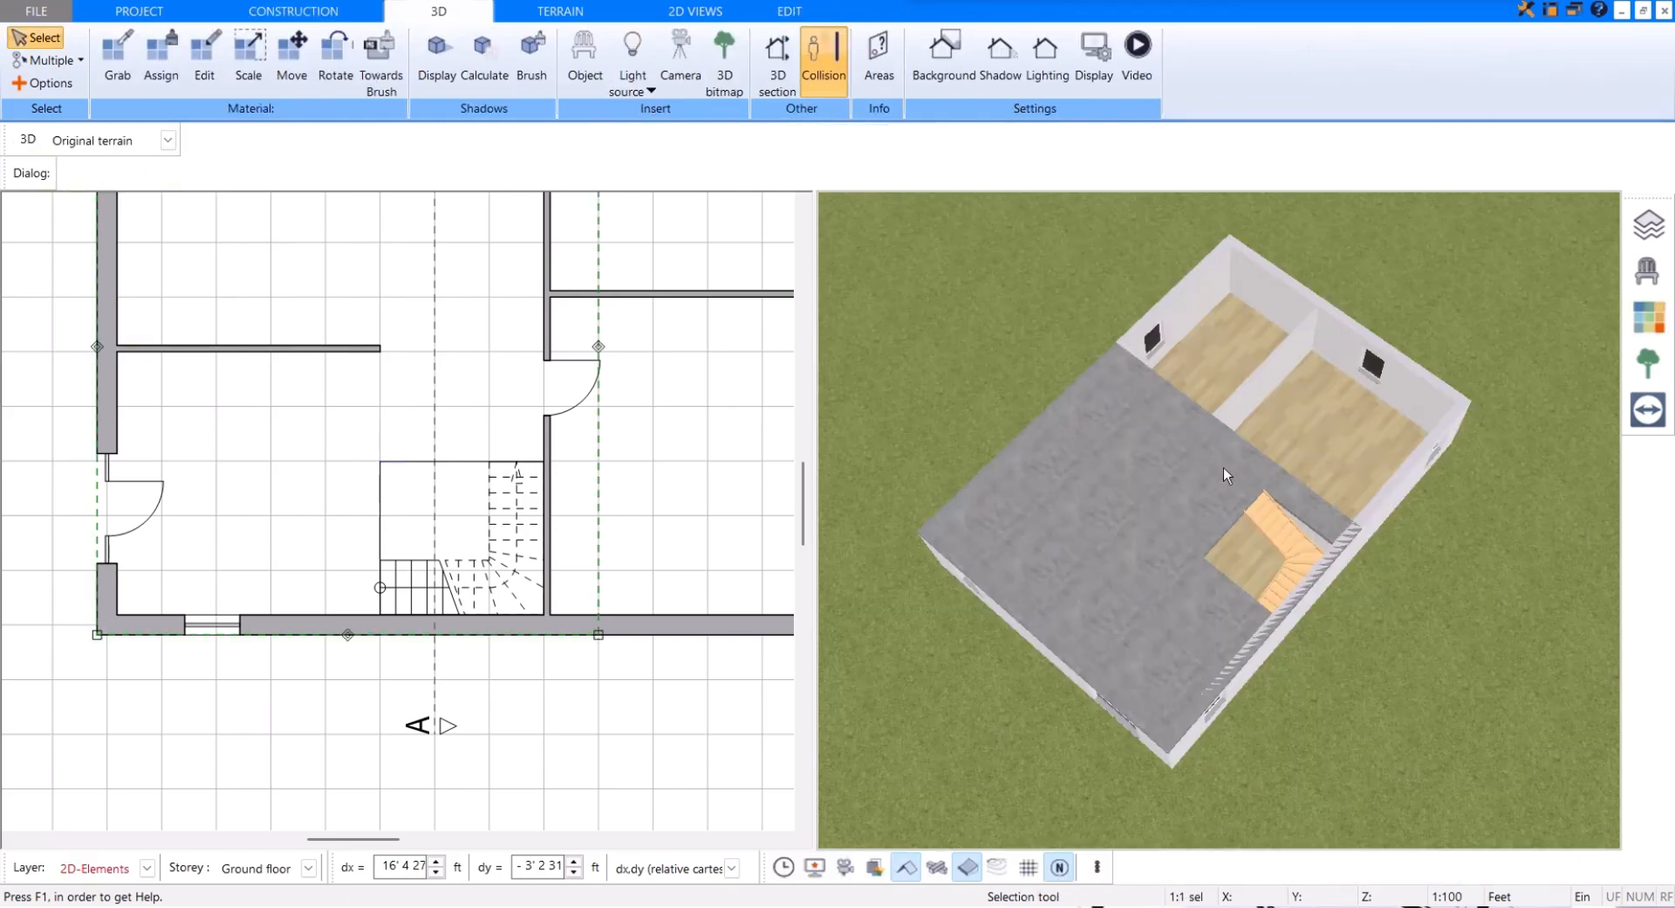
Step: Set the drawn ceiling's bottom level to Relative to the top of structural slab, using the first option of that name
scroll(1316, 569, up, 4)
scroll(1272, 574, down, 5)
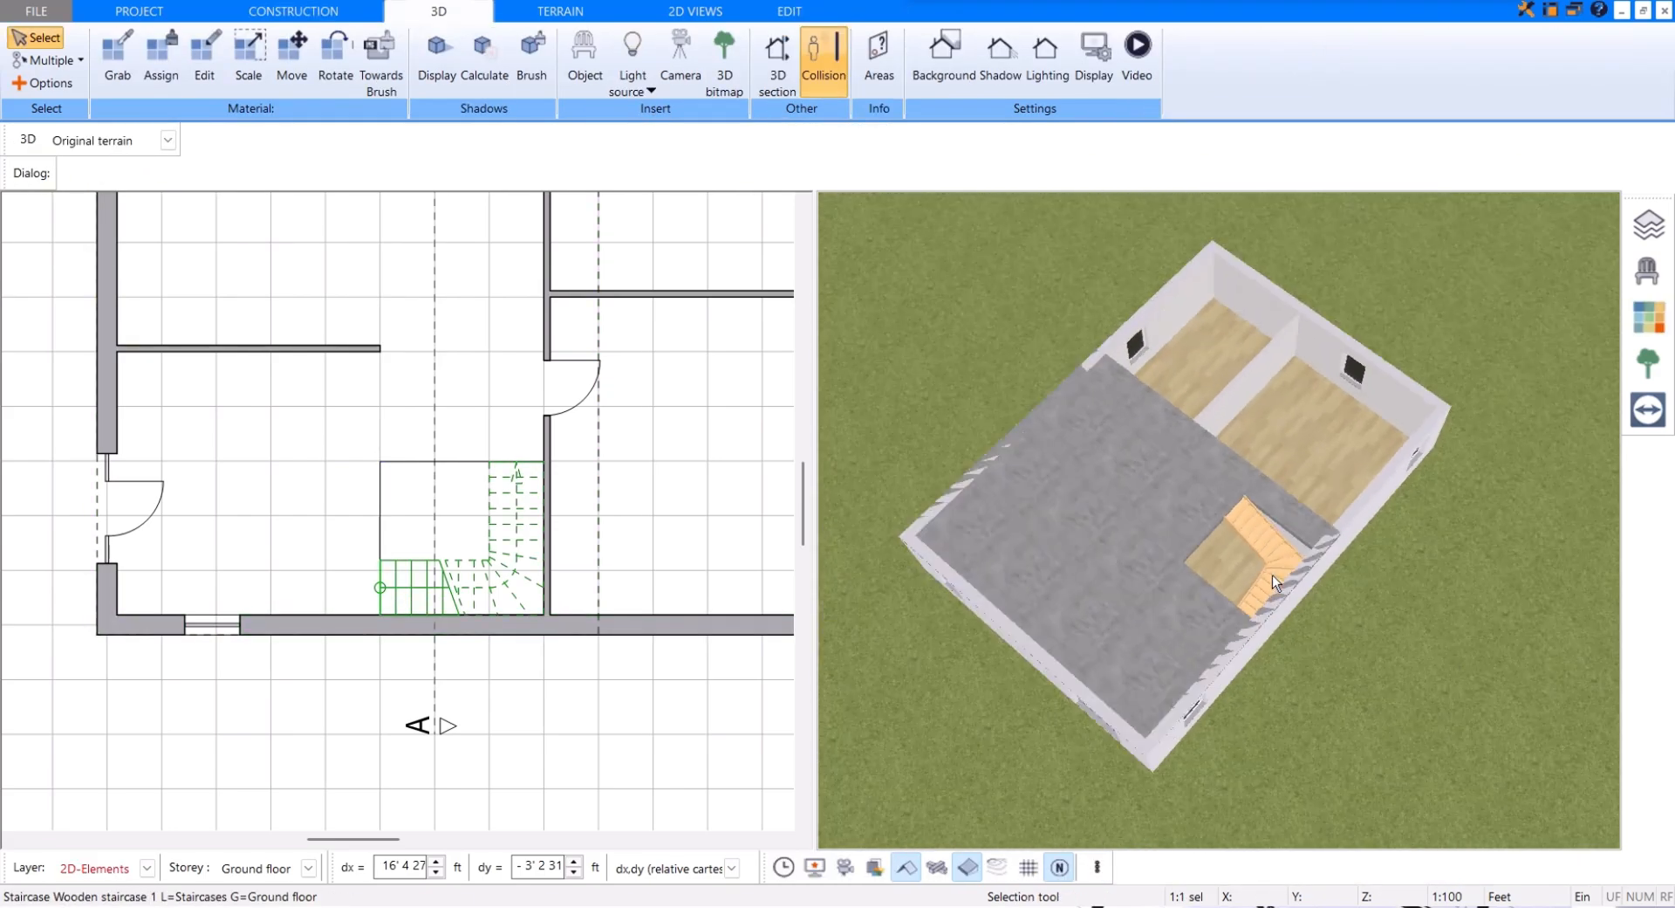
drag(1103, 474, 1143, 506)
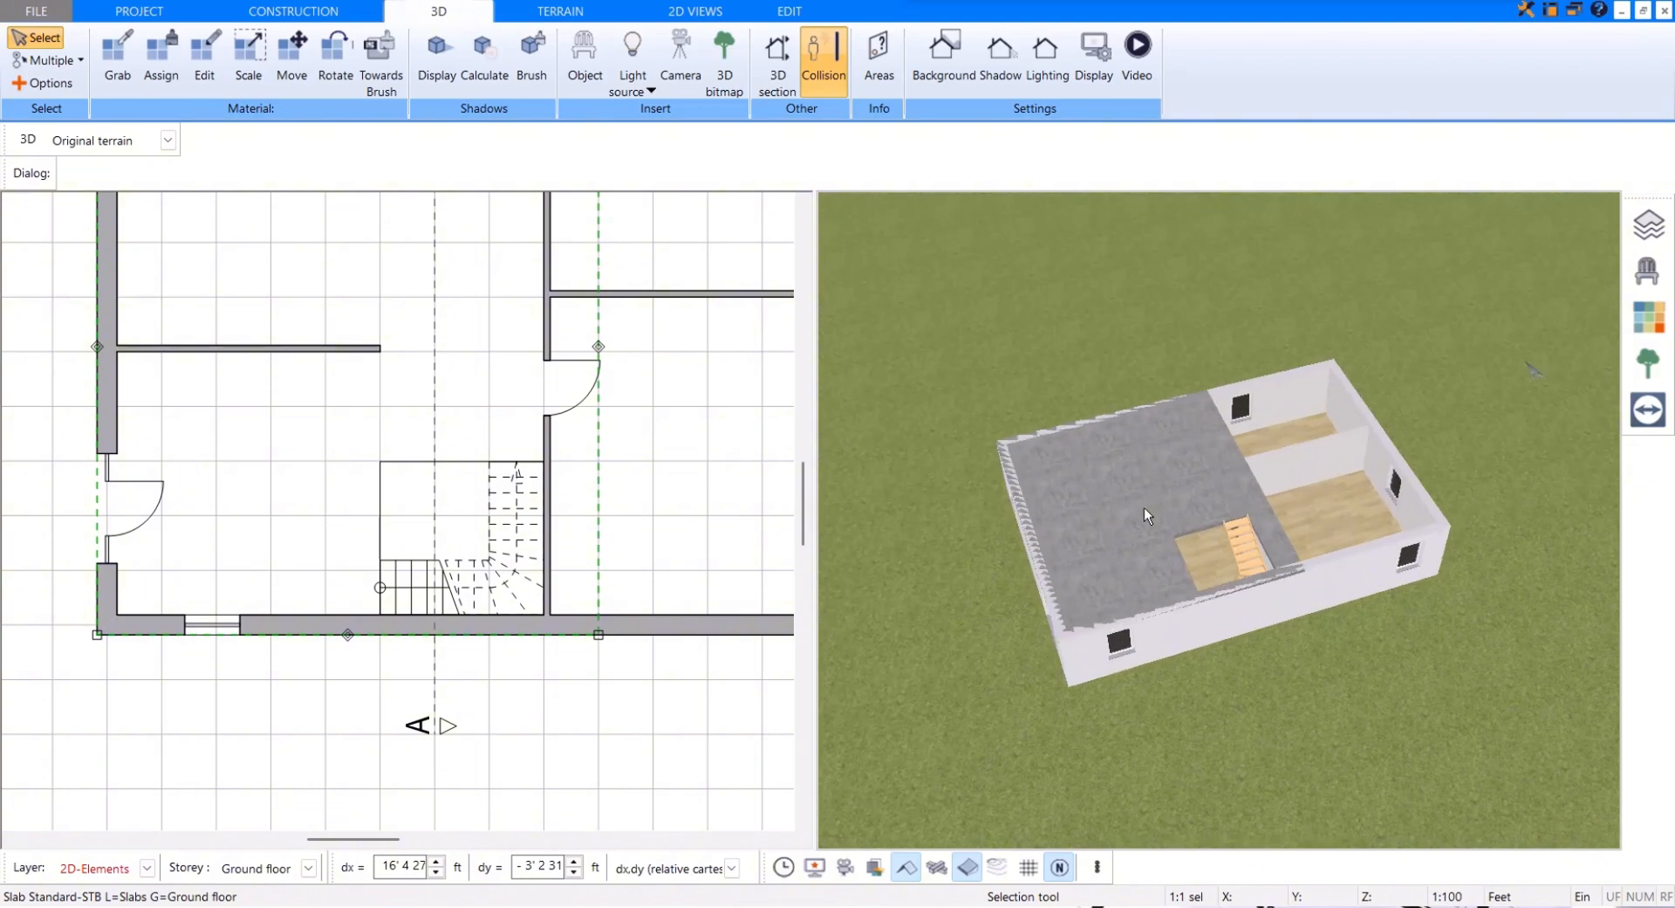
scroll(668, 404, down, 4)
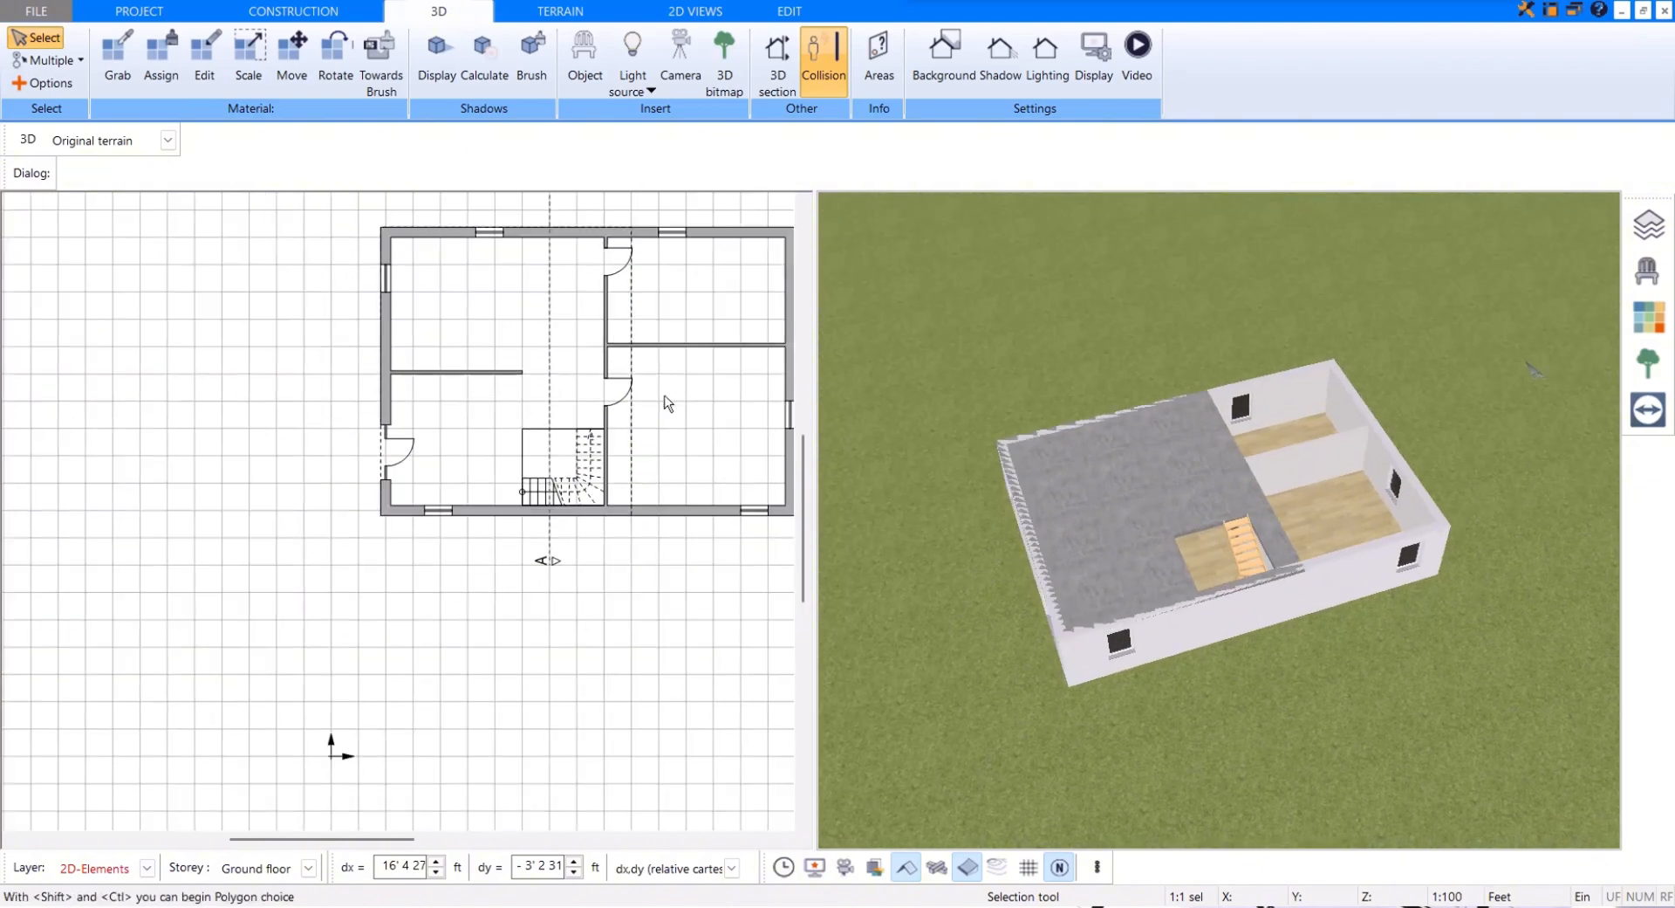
middle_drag(696, 320, 621, 382)
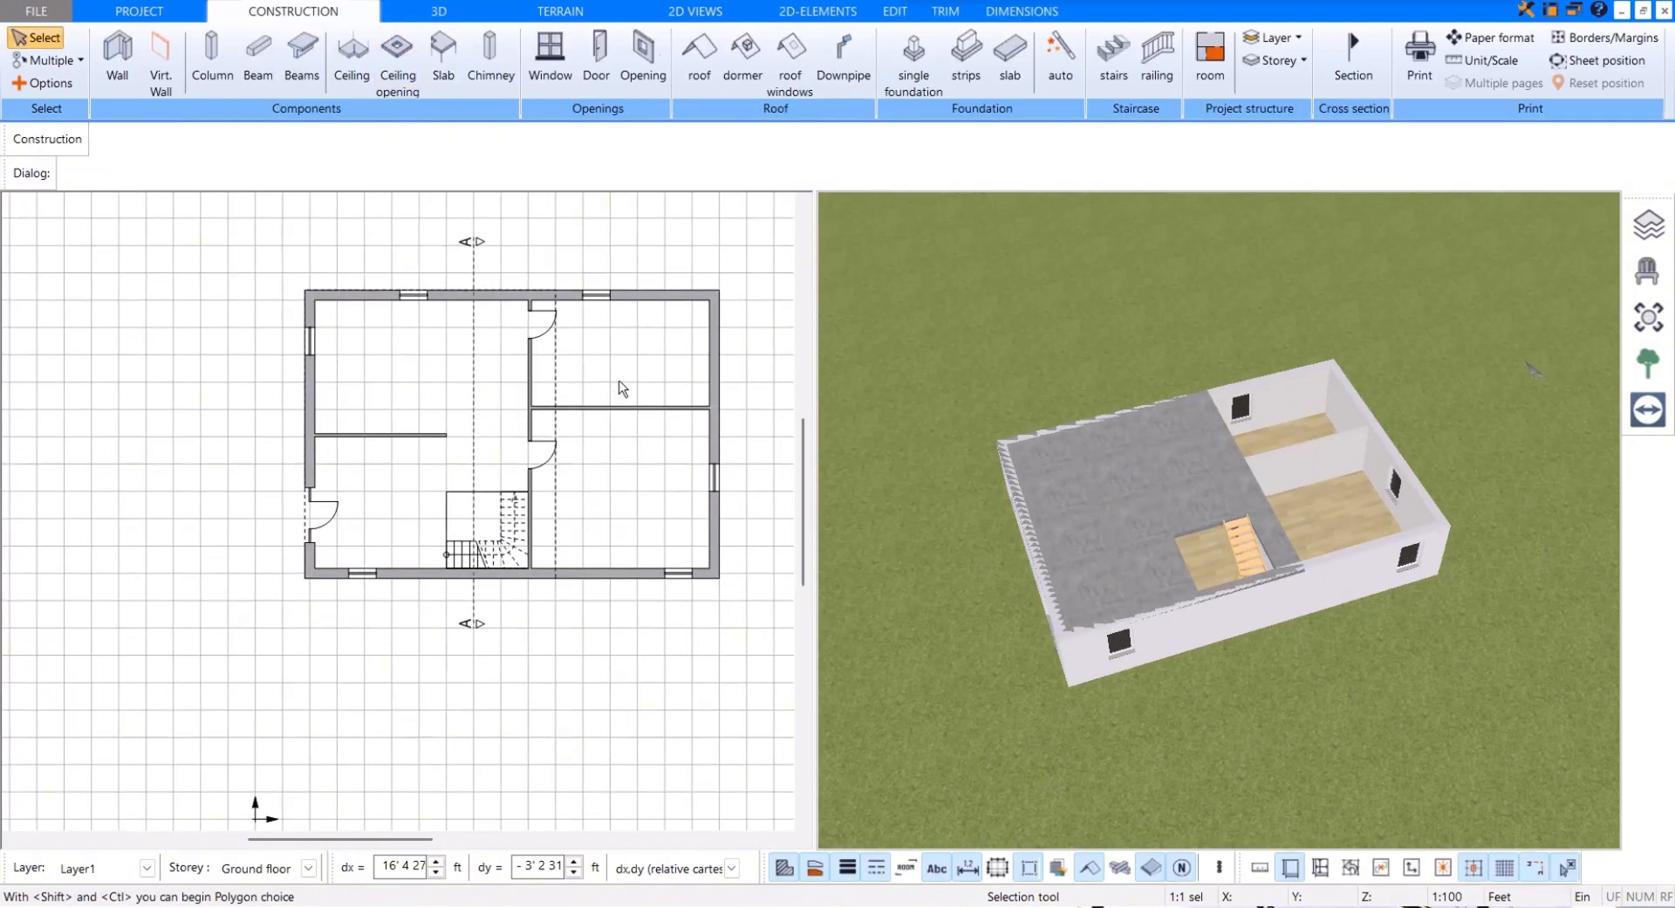
click(871, 246)
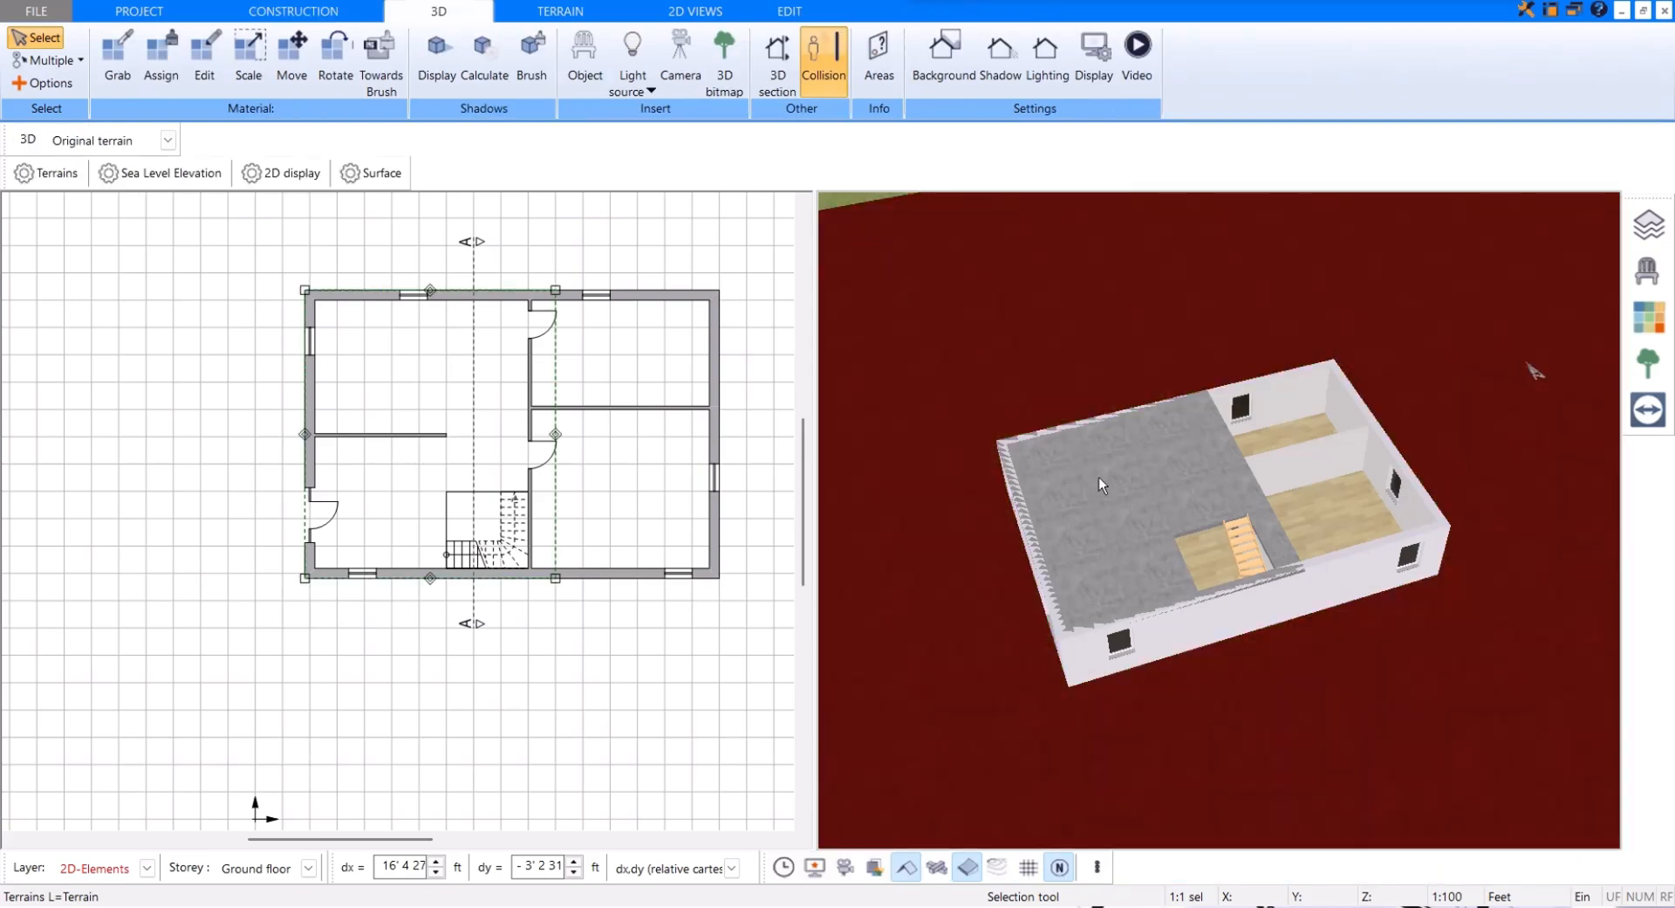
click(1098, 477)
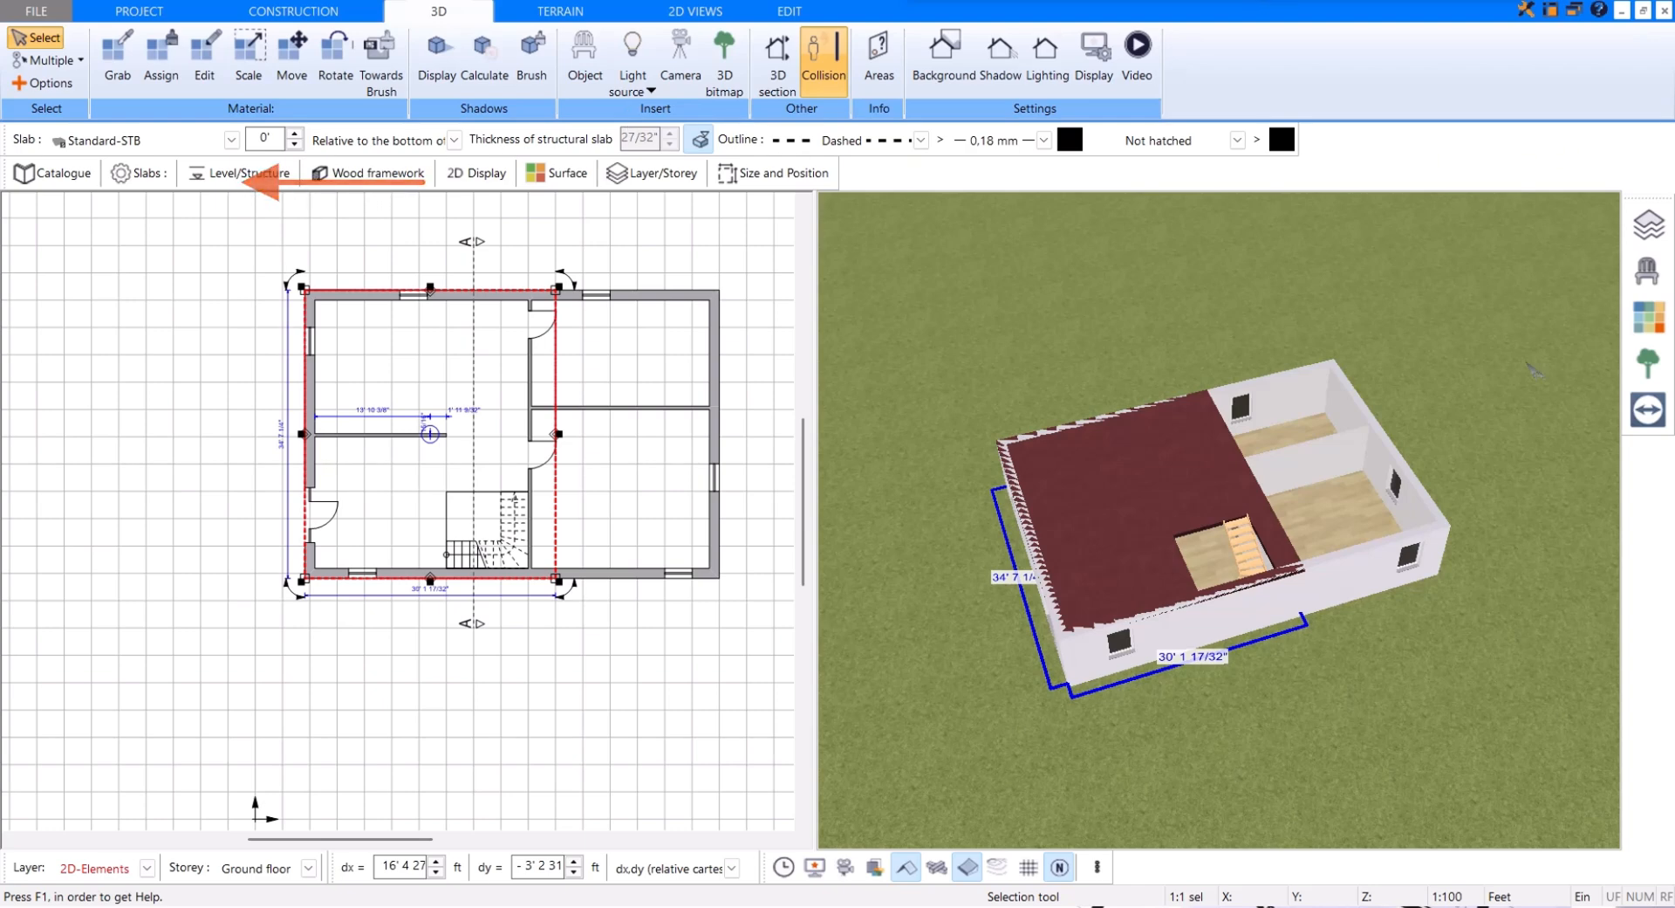
click(232, 174)
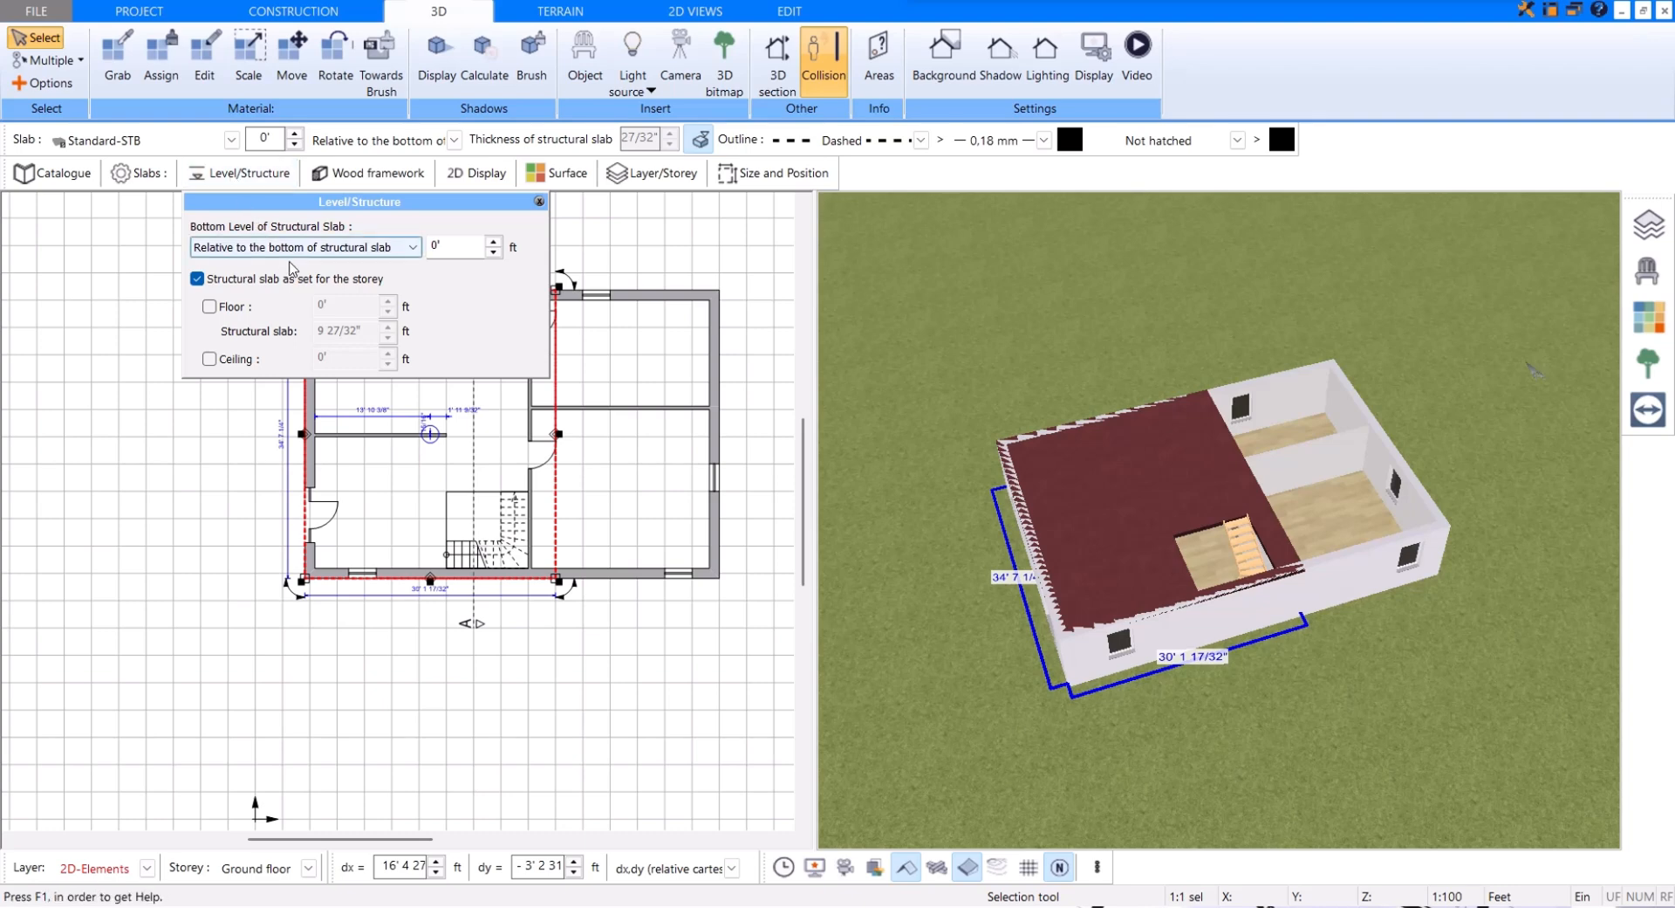
click(412, 247)
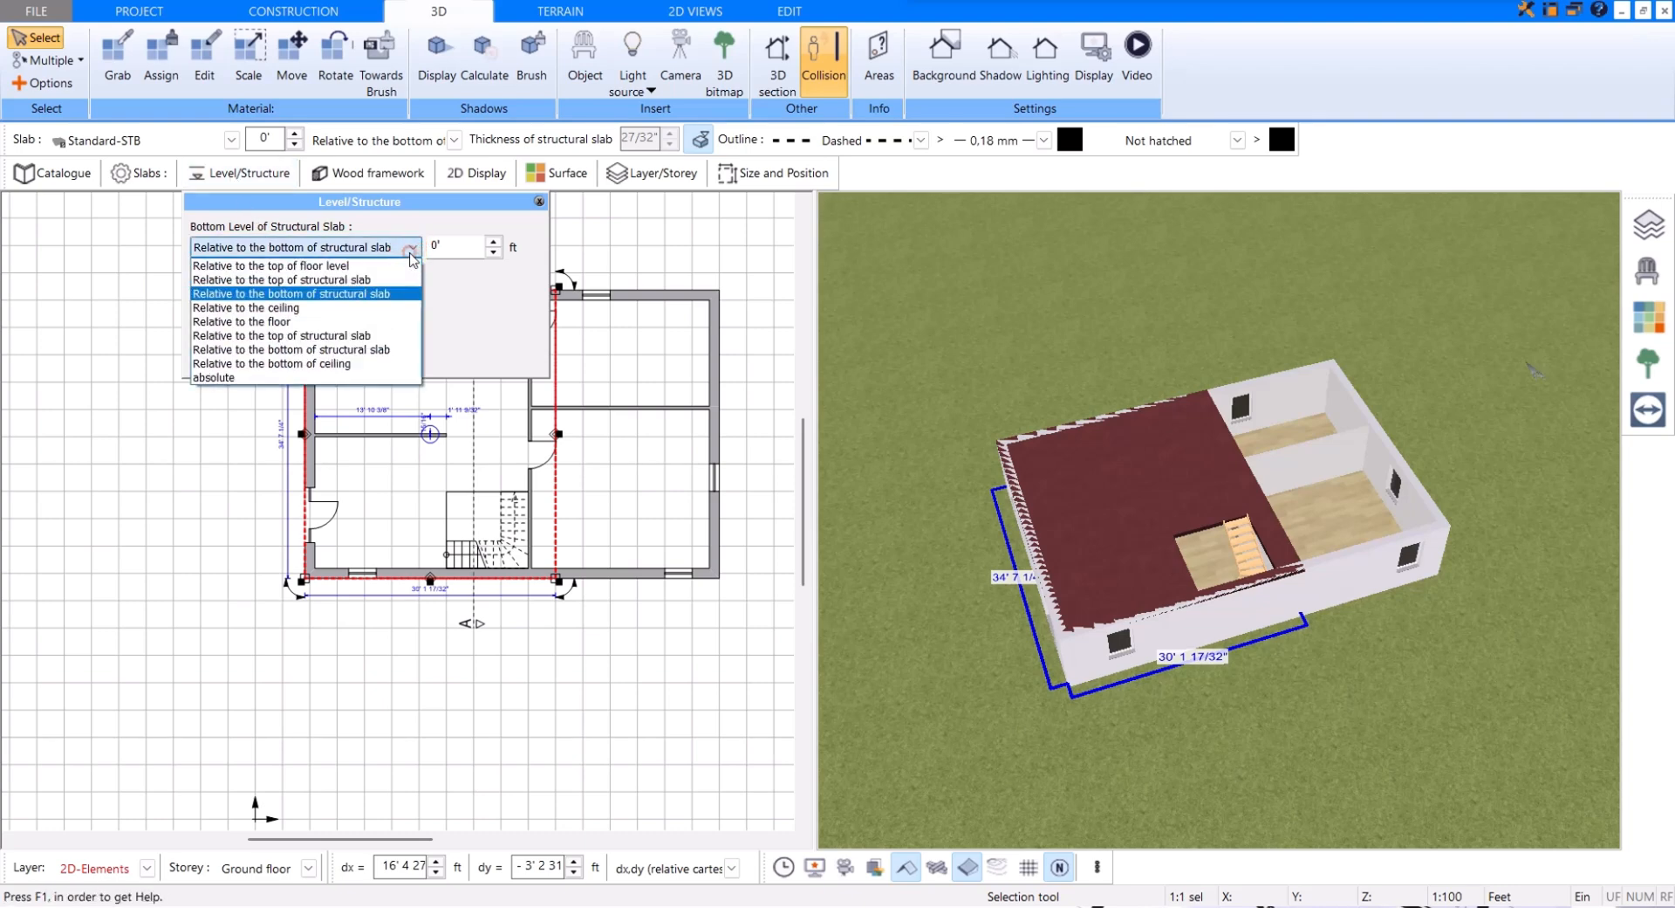
click(392, 280)
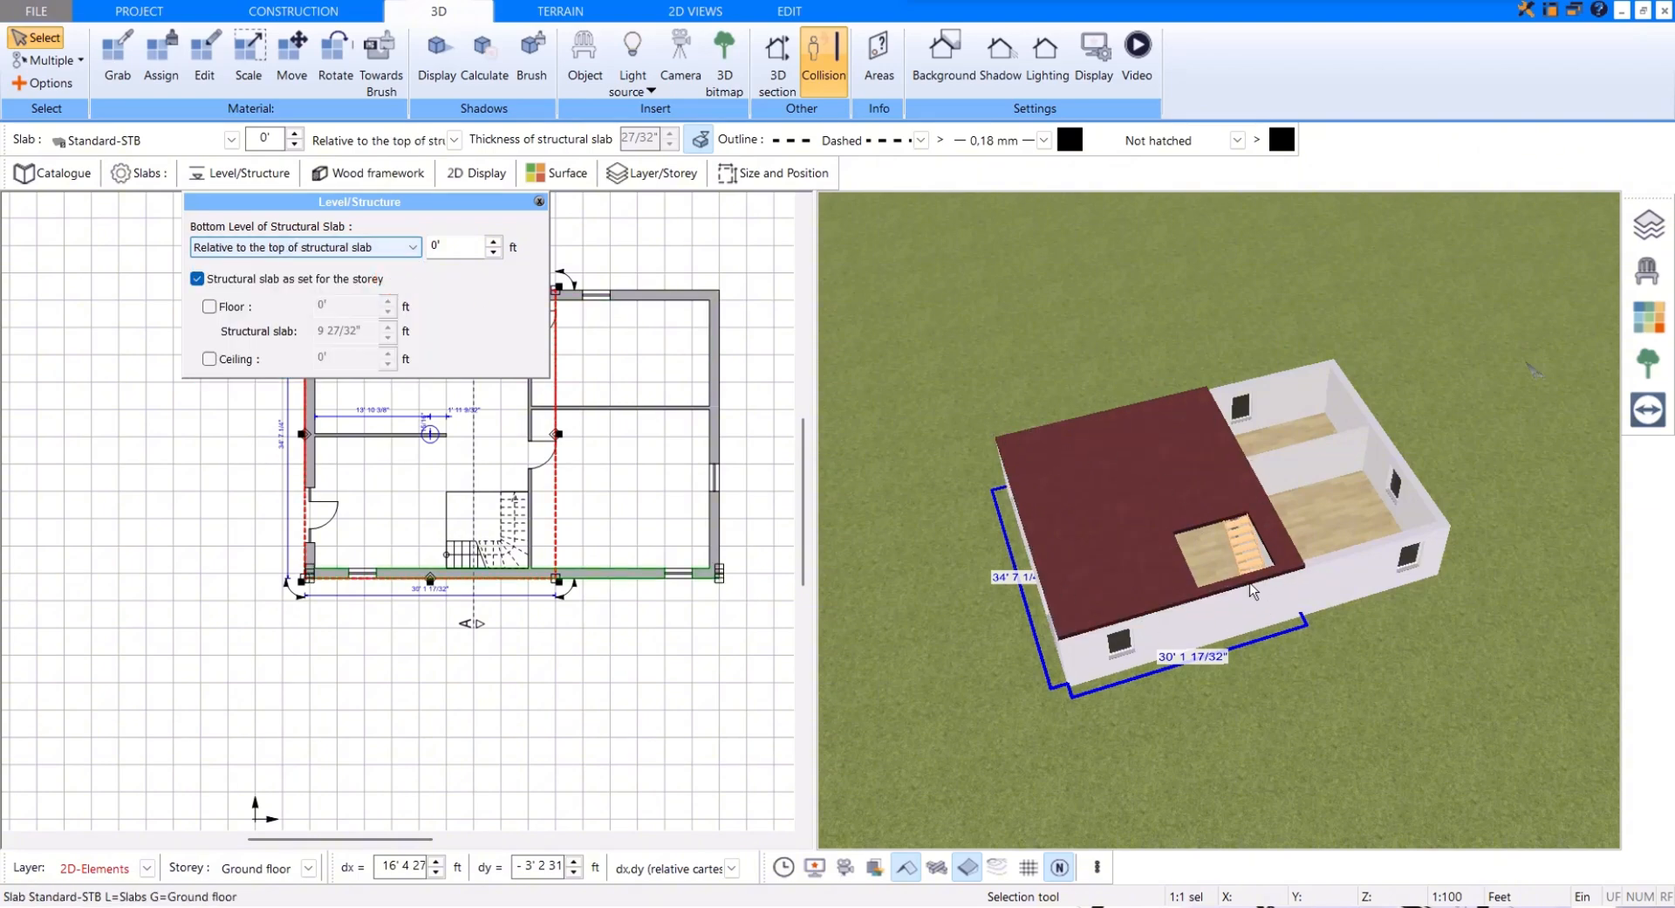
click(539, 201)
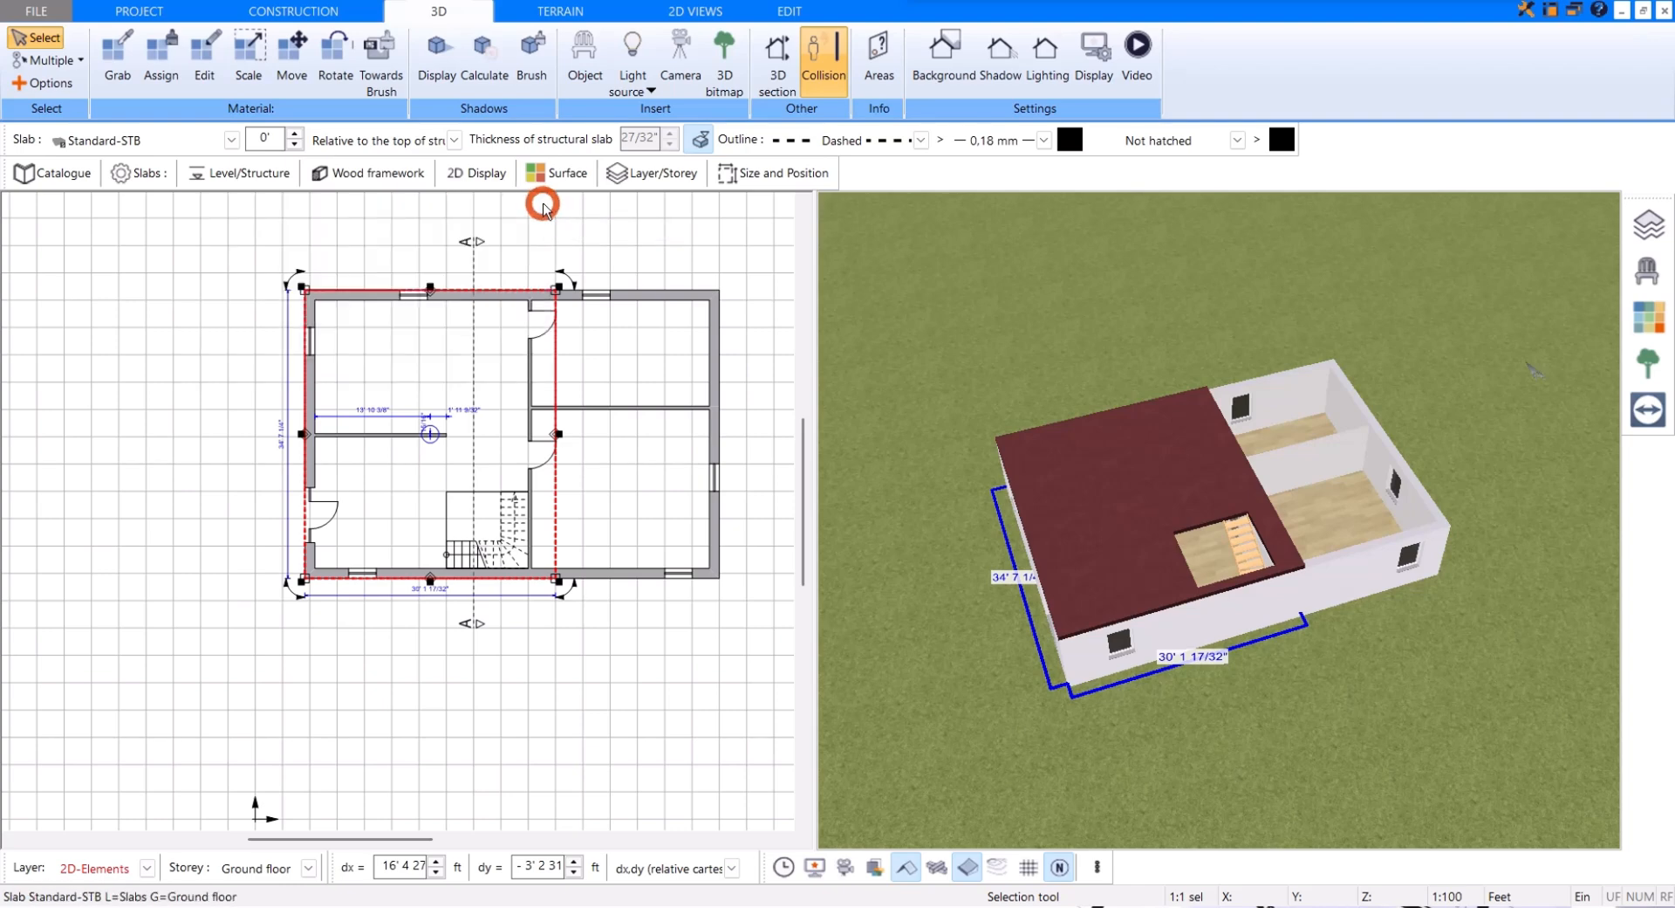
click(543, 207)
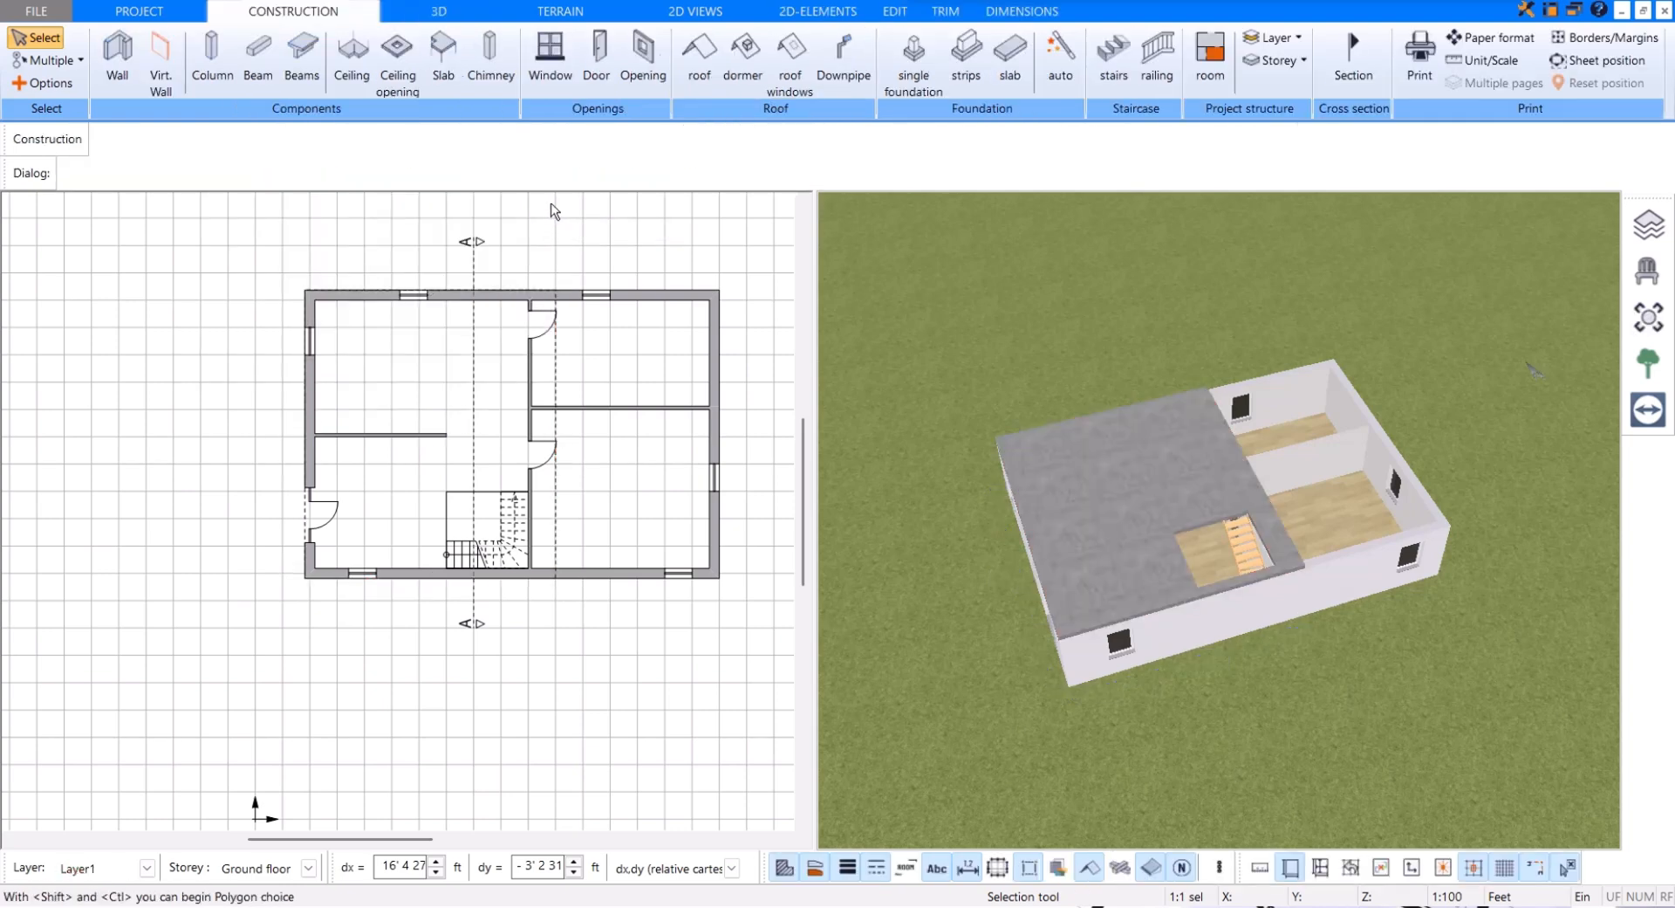
Step: Show the A--A cross-section view and recalculate it to include the manually drawn ceiling and its stair opening
middle_drag(553, 211, 532, 240)
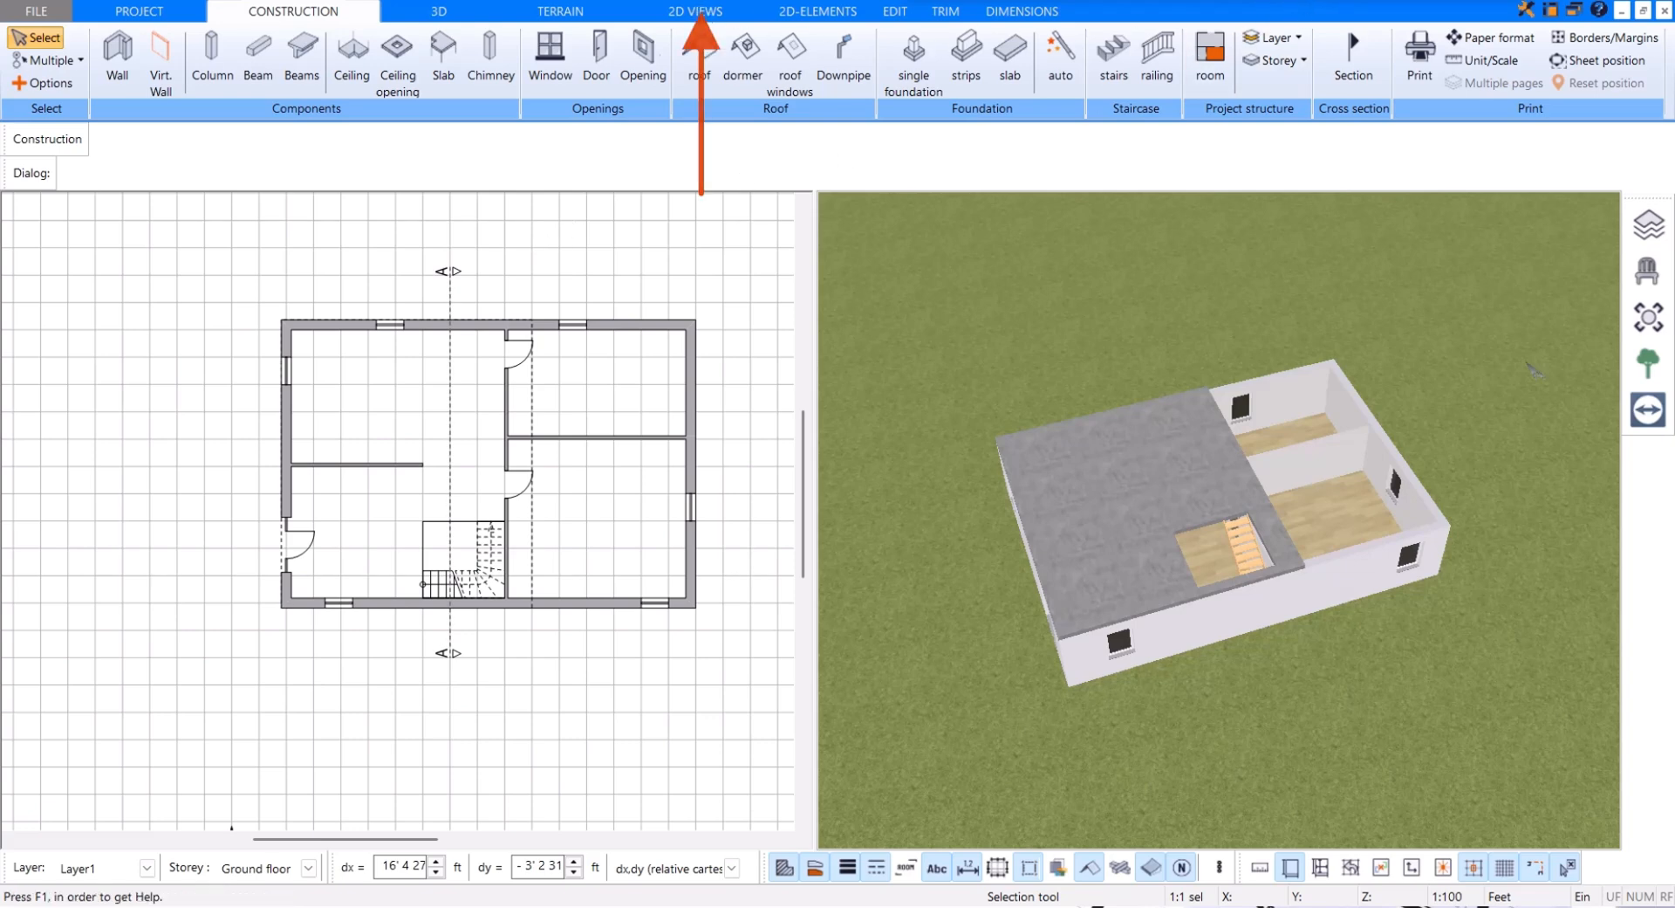
click(699, 10)
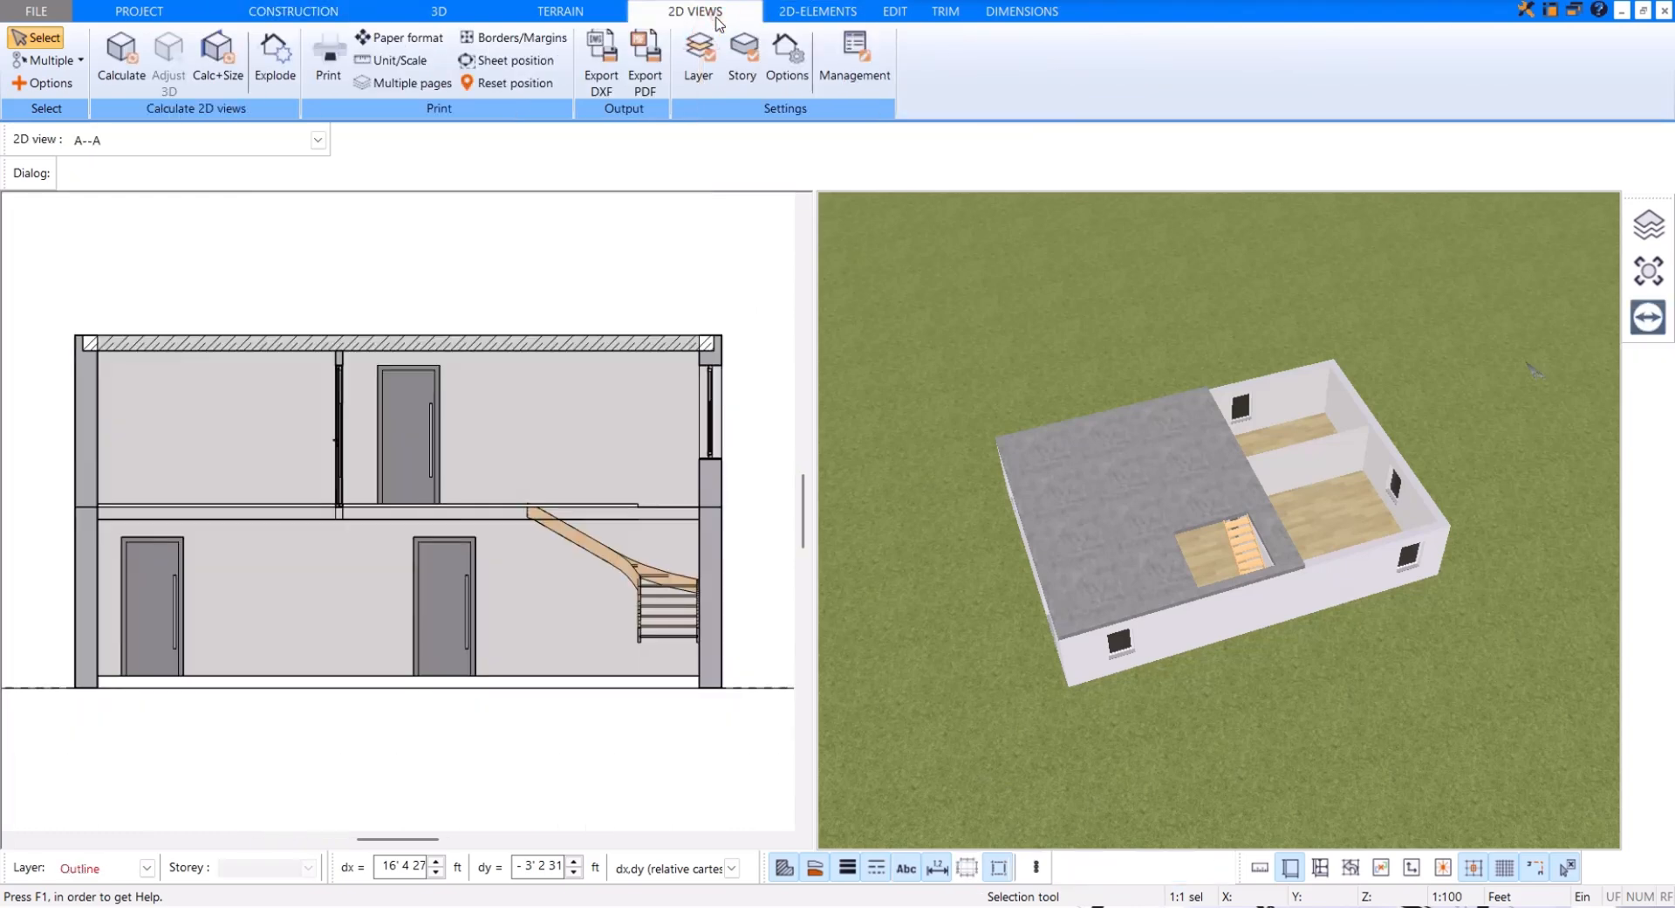
click(125, 62)
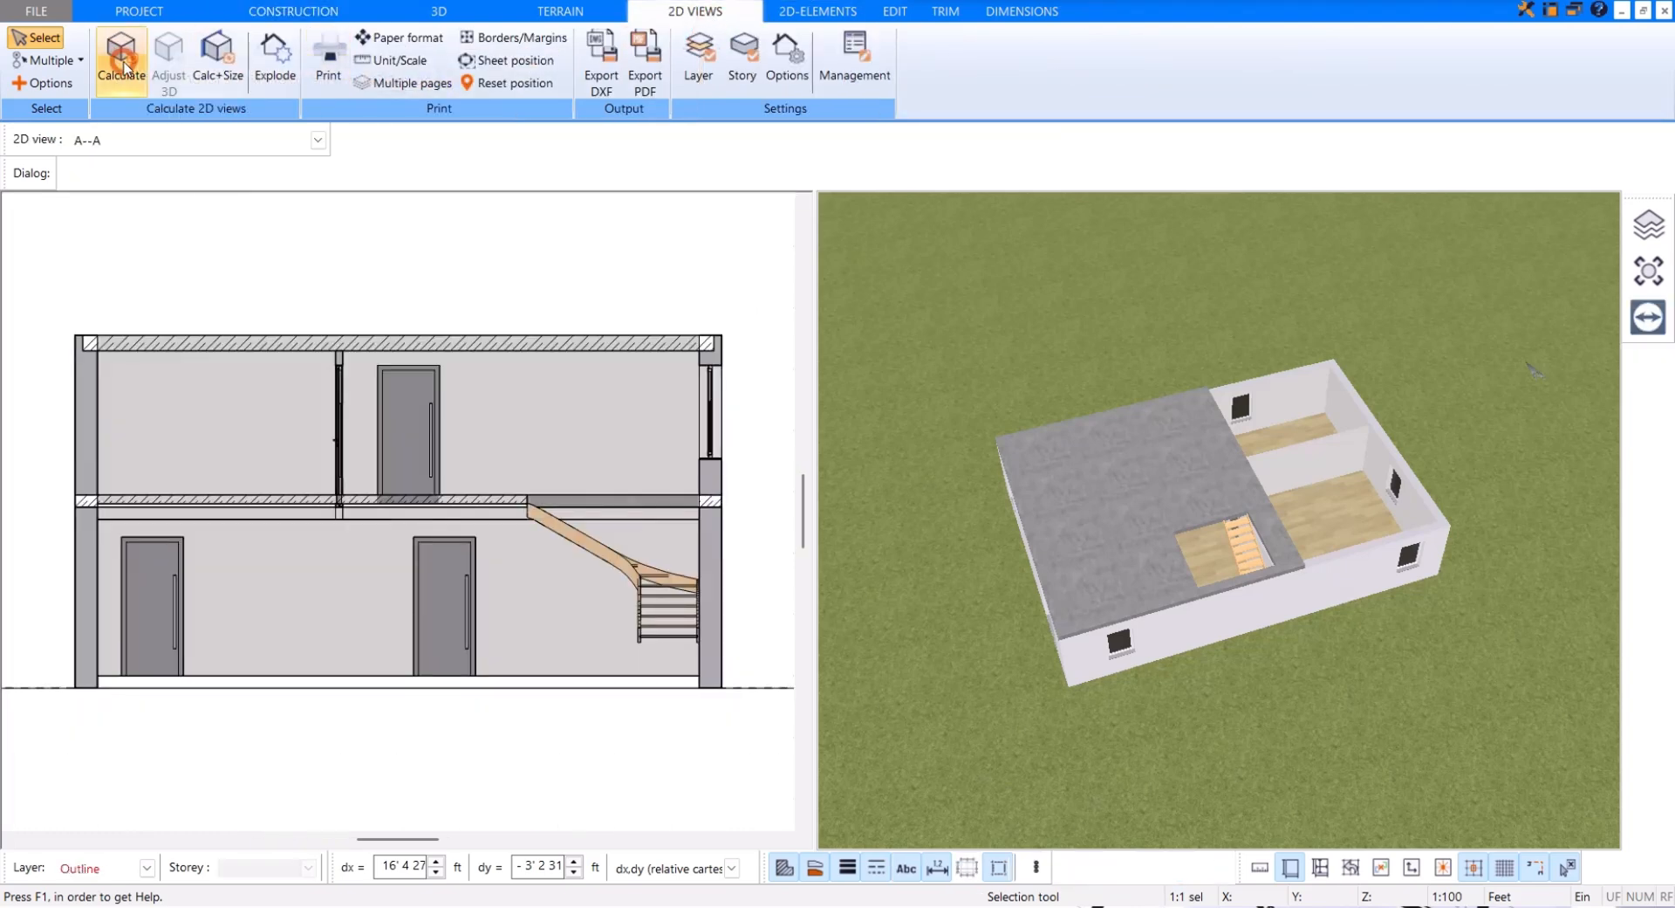